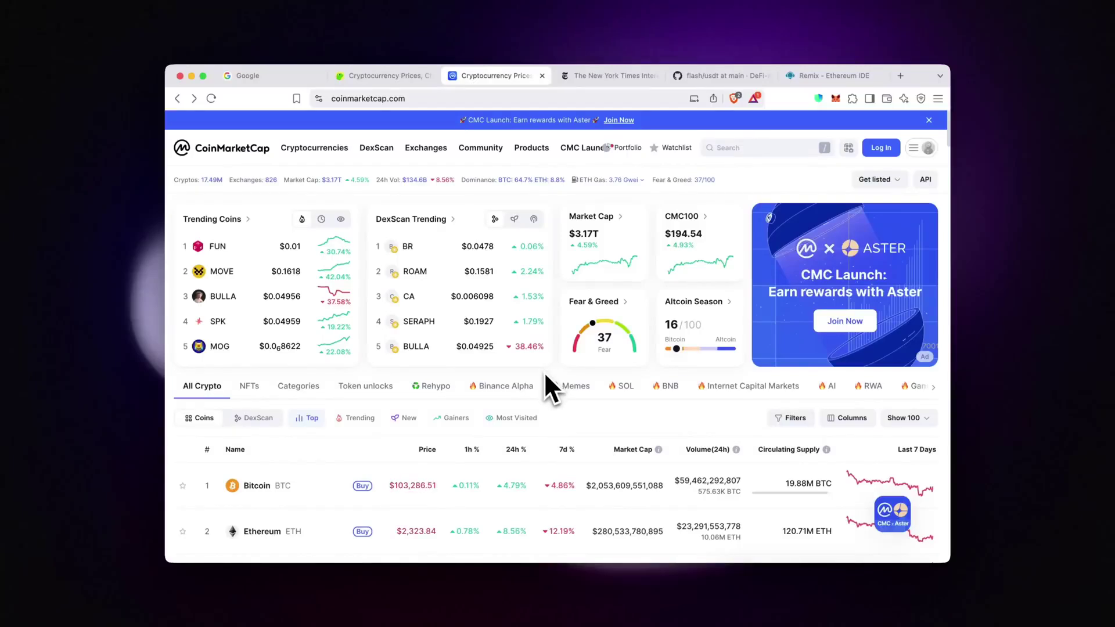
pyautogui.scroll(-3, 545, 383)
pyautogui.scroll(-1, 545, 384)
pyautogui.scroll(-3, 545, 383)
pyautogui.scroll(-3, 544, 383)
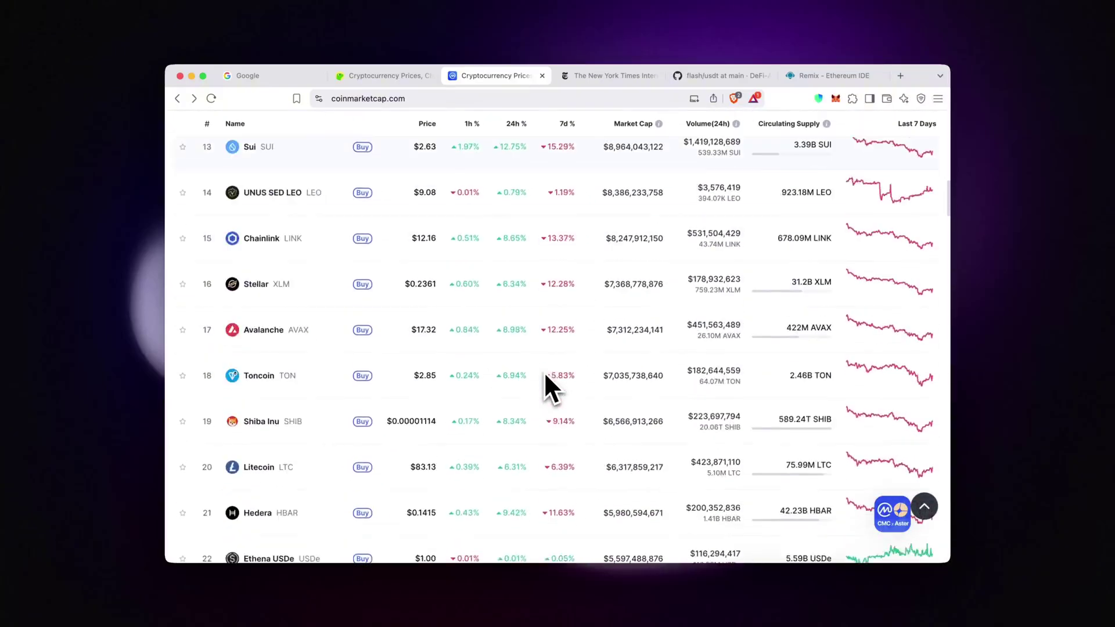
pyautogui.scroll(-2, 544, 383)
pyautogui.scroll(-1, 544, 384)
pyautogui.scroll(-5, 545, 384)
pyautogui.scroll(-1, 546, 375)
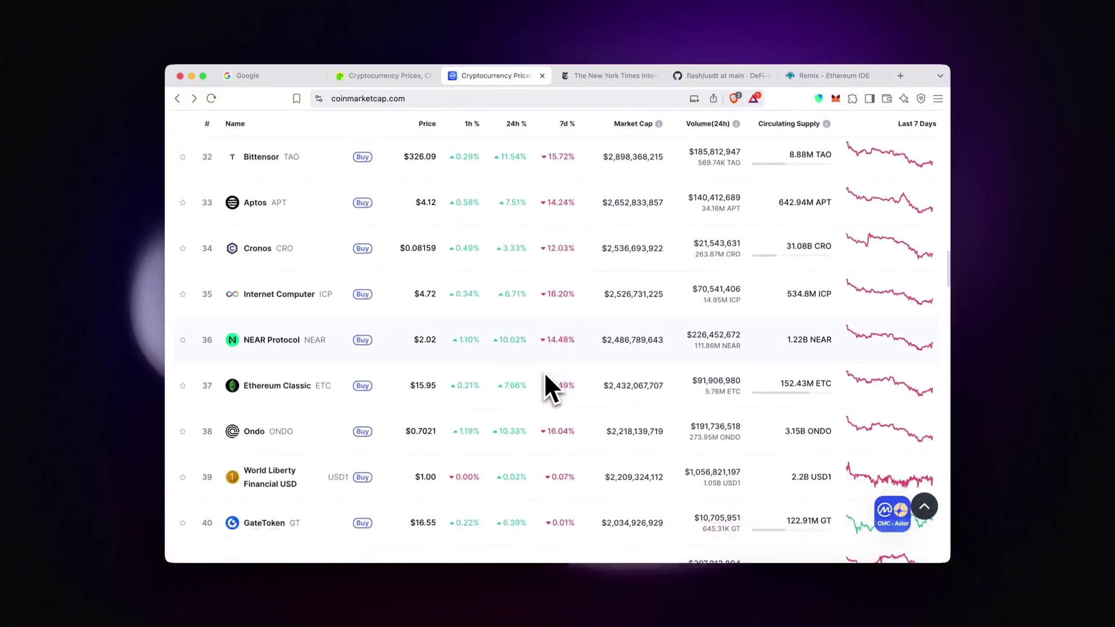
pyautogui.scroll(-5, 546, 376)
pyautogui.scroll(-1, 546, 376)
pyautogui.scroll(-4, 546, 375)
pyautogui.scroll(-3, 545, 376)
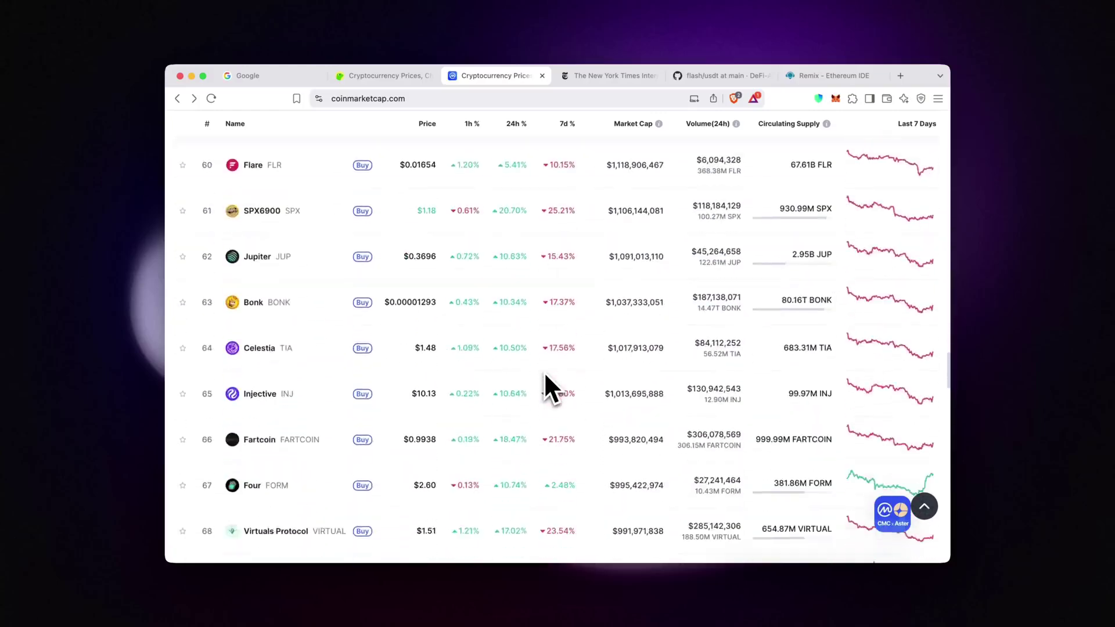
pyautogui.scroll(-2, 546, 377)
pyautogui.scroll(-5, 546, 377)
pyautogui.scroll(-2, 546, 376)
pyautogui.scroll(-3, 546, 383)
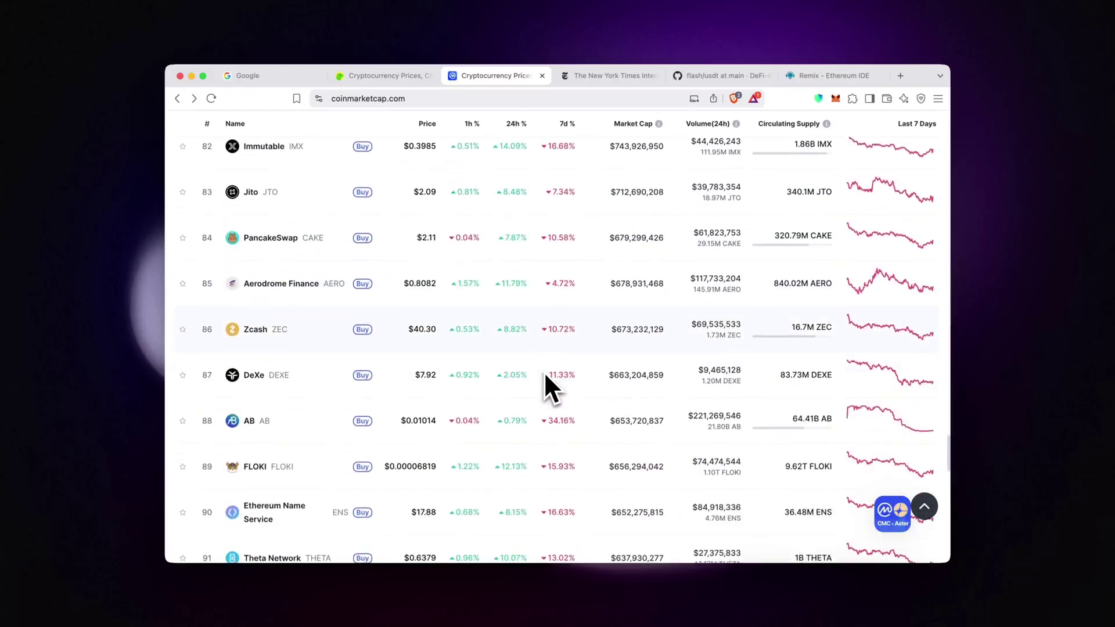
pyautogui.scroll(-3, 546, 383)
pyautogui.scroll(-2, 546, 384)
pyautogui.scroll(6, 546, 384)
pyautogui.scroll(6, 544, 383)
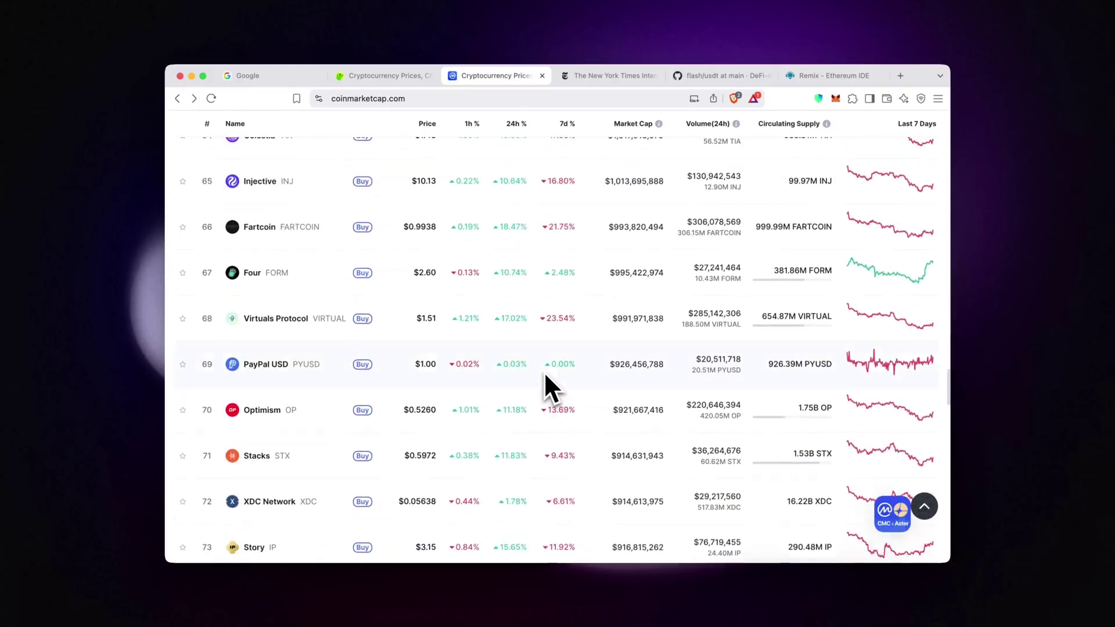
pyautogui.scroll(7, 544, 383)
pyautogui.scroll(2, 545, 384)
pyautogui.scroll(9, 544, 383)
pyautogui.scroll(1, 545, 376)
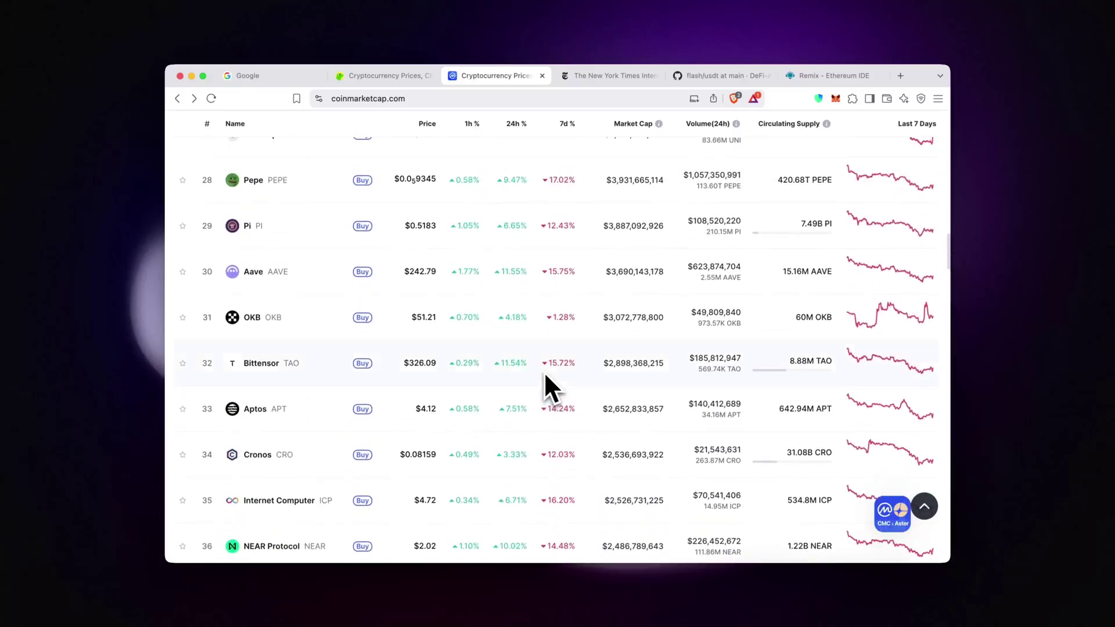
pyautogui.scroll(5, 545, 377)
pyautogui.scroll(2, 545, 377)
pyautogui.scroll(4, 545, 376)
pyautogui.scroll(1, 544, 374)
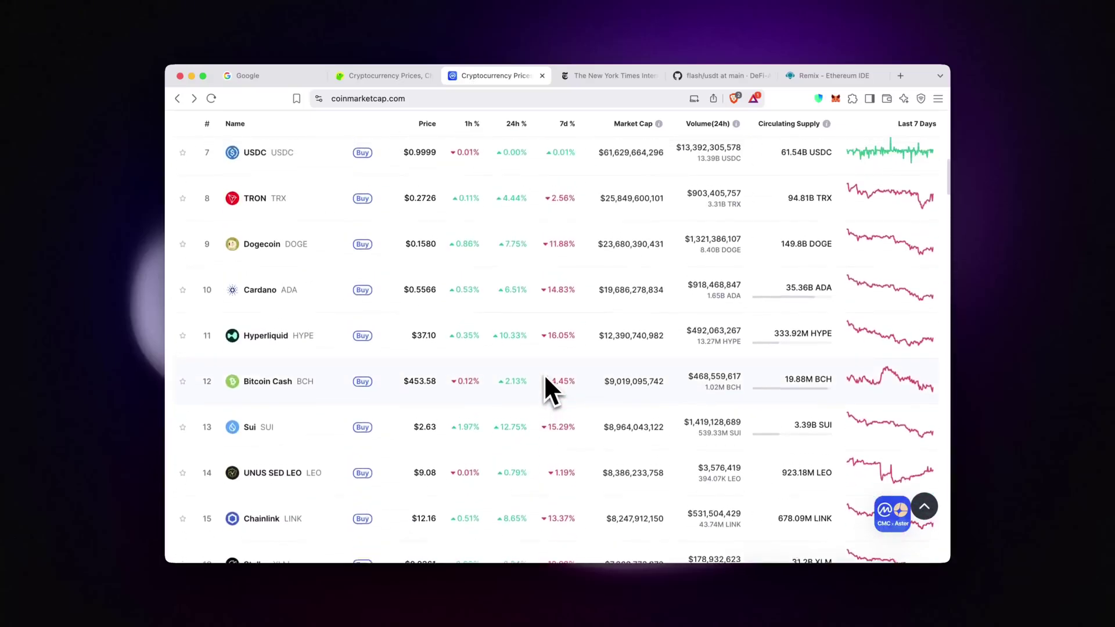
pyautogui.scroll(4, 544, 374)
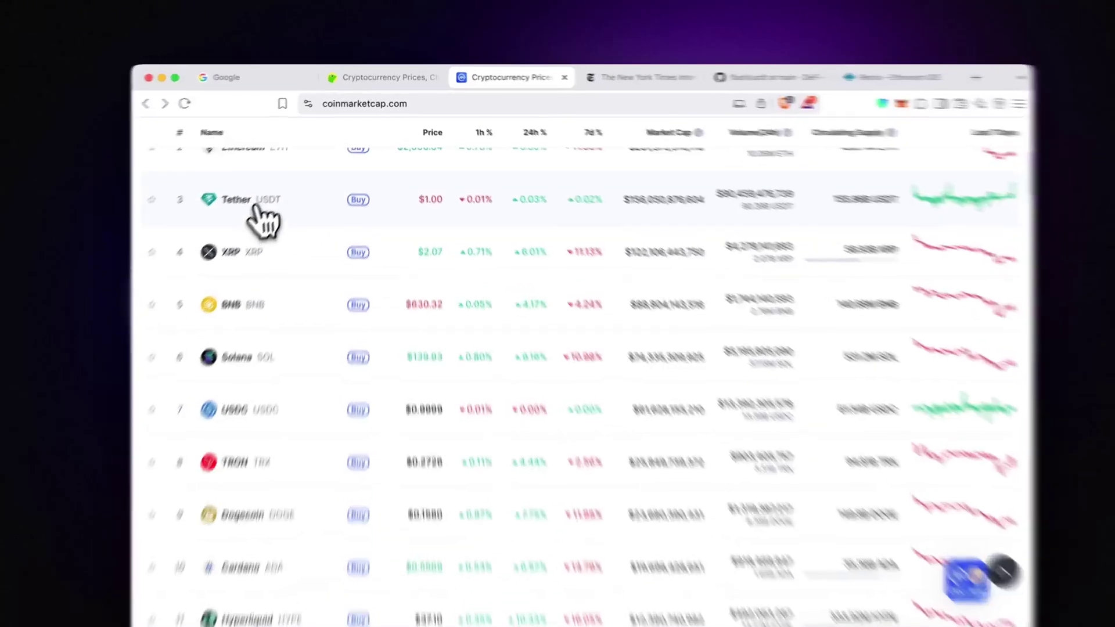
# Step: Open the Tether (USDT) details page from CoinMarketCap's coin table
pyautogui.click(267, 184)
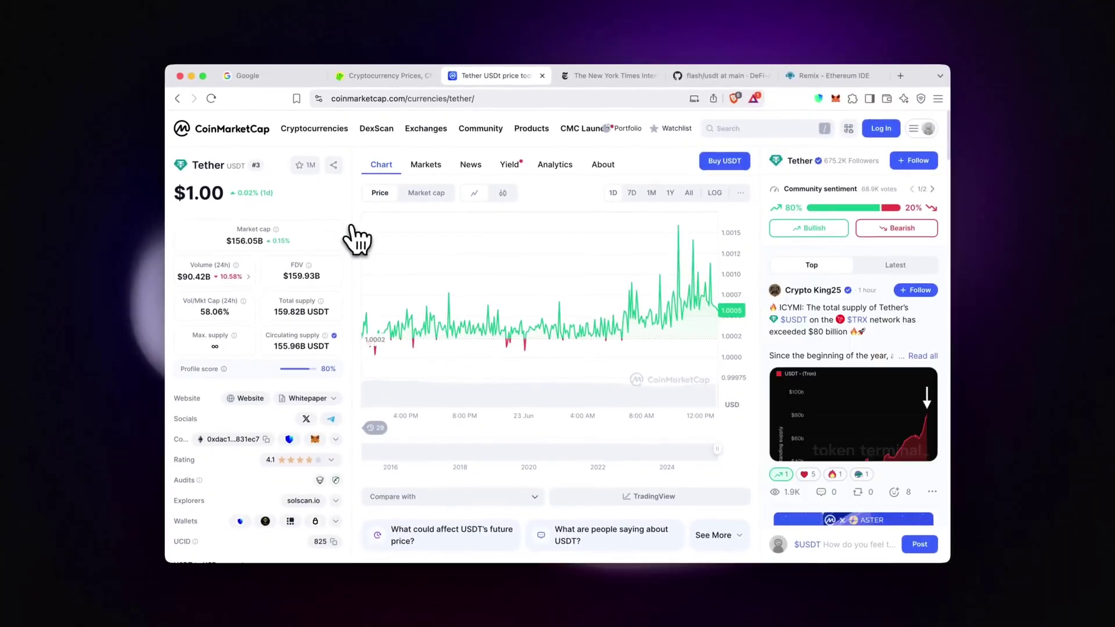
pyautogui.moveTo(610, 266)
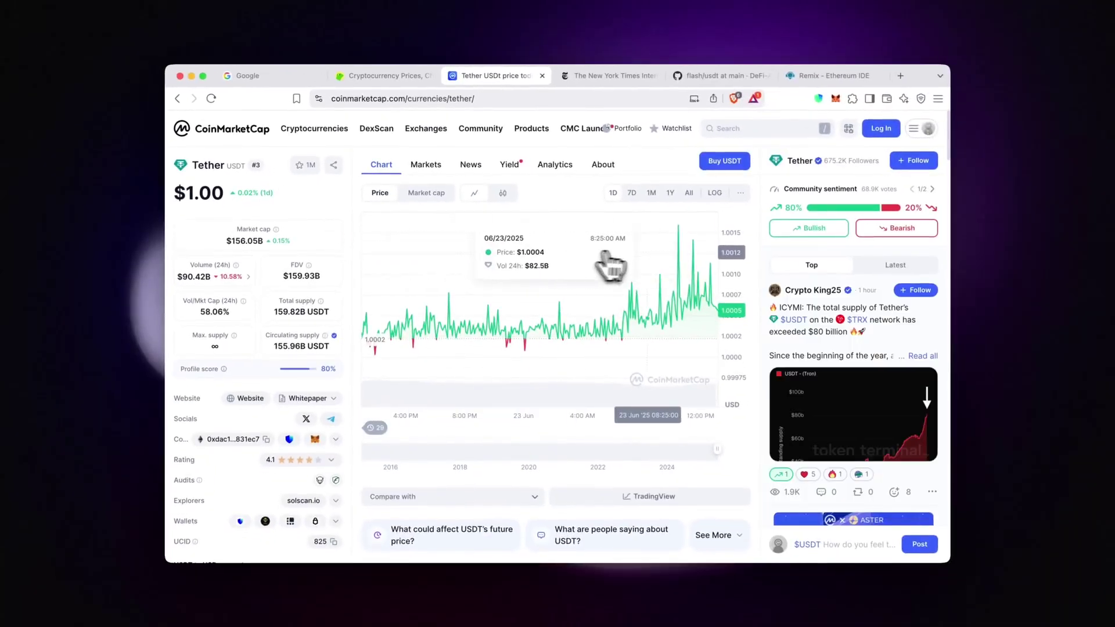
pyautogui.scroll(-5, 747, 259)
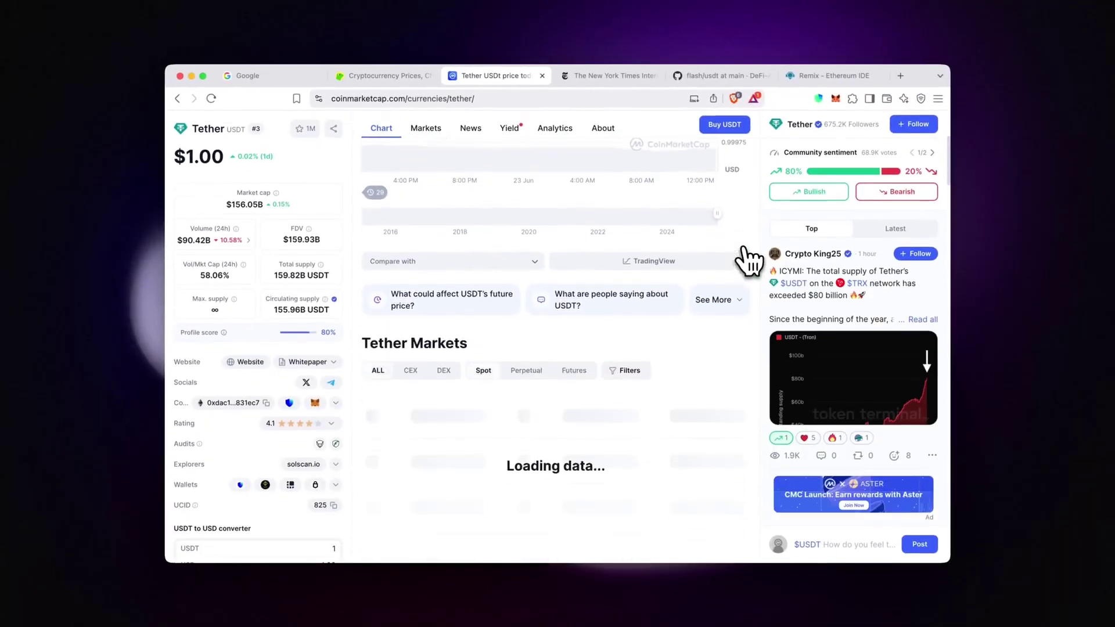
pyautogui.scroll(-1, 748, 260)
pyautogui.scroll(-2, 748, 260)
pyautogui.scroll(-3, 748, 259)
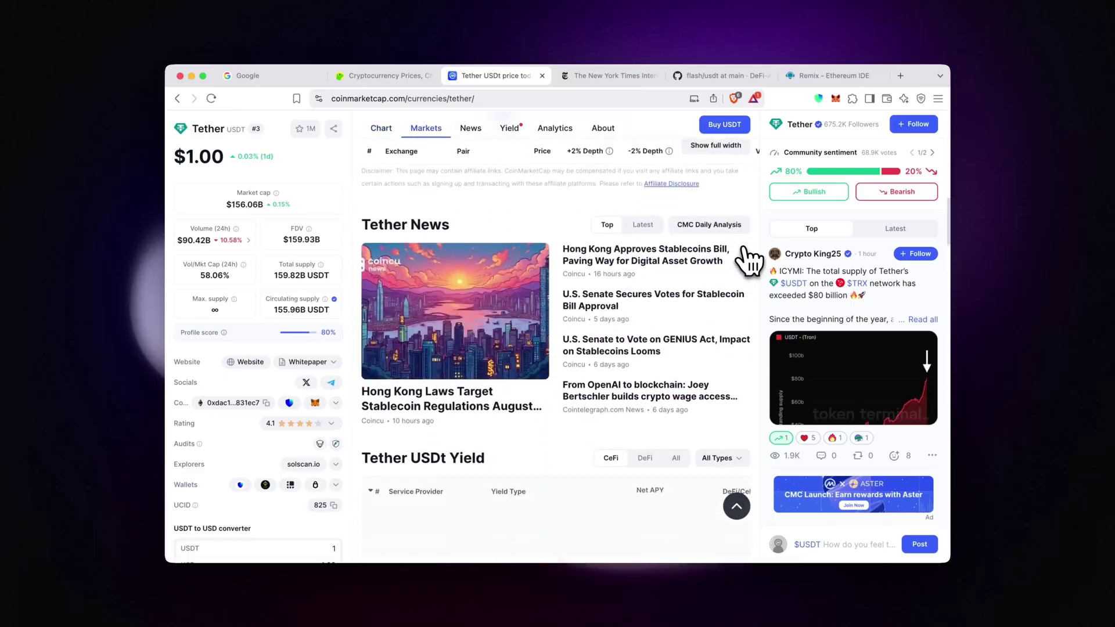
pyautogui.scroll(-1, 748, 260)
pyautogui.scroll(-3, 747, 260)
pyautogui.scroll(-1, 747, 260)
pyautogui.scroll(-2, 748, 259)
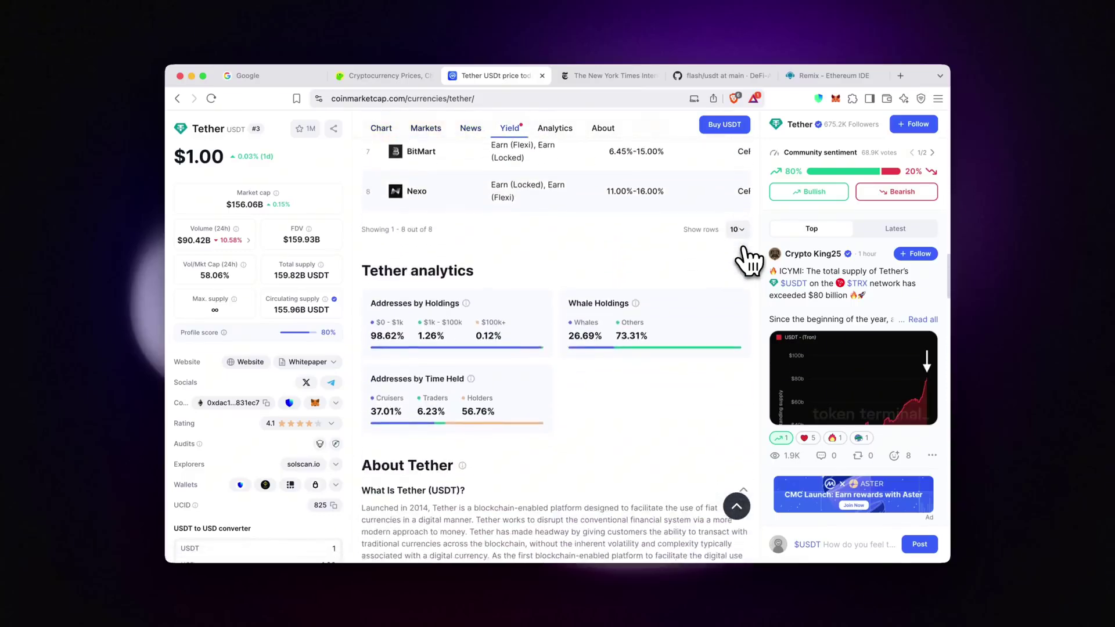
pyautogui.scroll(2, 748, 260)
pyautogui.scroll(2, 748, 260)
pyautogui.scroll(3, 747, 260)
pyautogui.scroll(3, 747, 260)
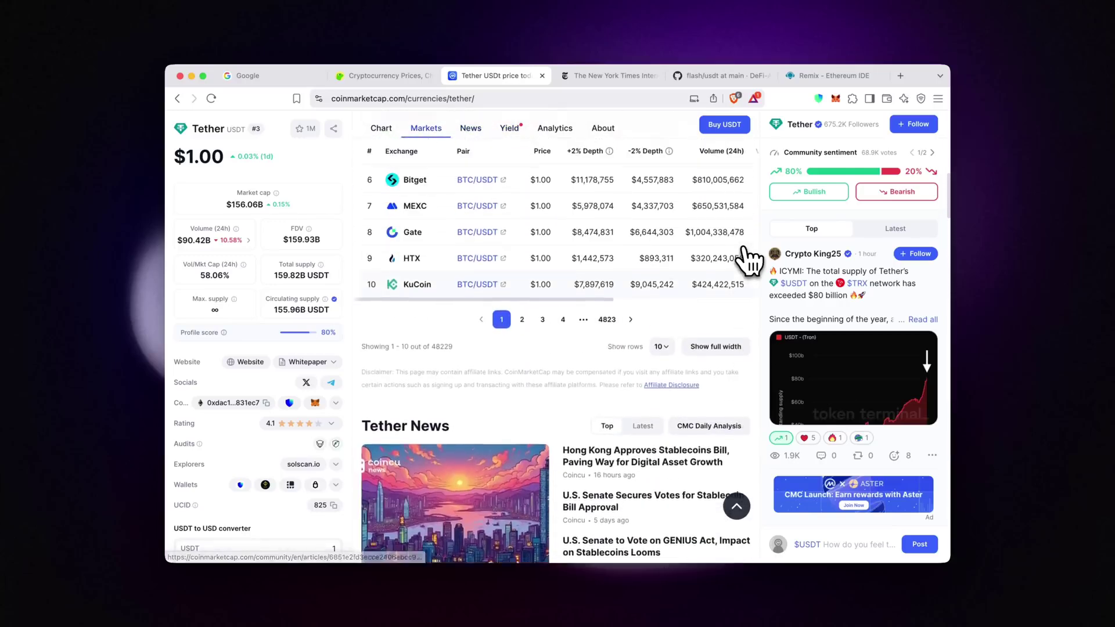
pyautogui.scroll(2, 747, 260)
pyautogui.scroll(3, 748, 259)
pyautogui.scroll(2, 748, 259)
pyautogui.scroll(1, 748, 260)
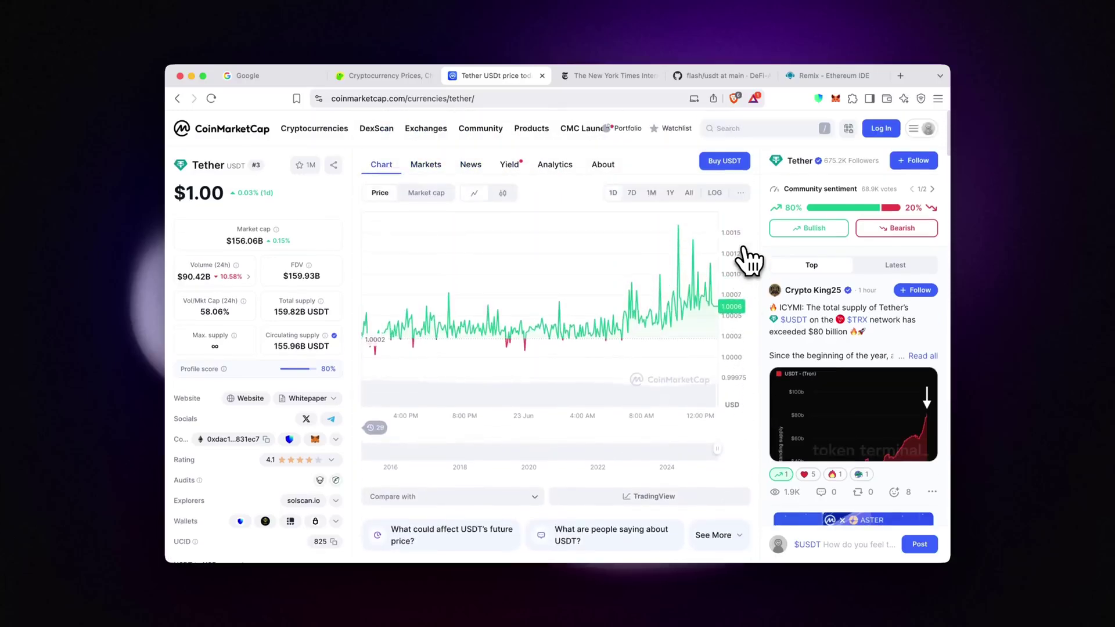
pyautogui.click(835, 98)
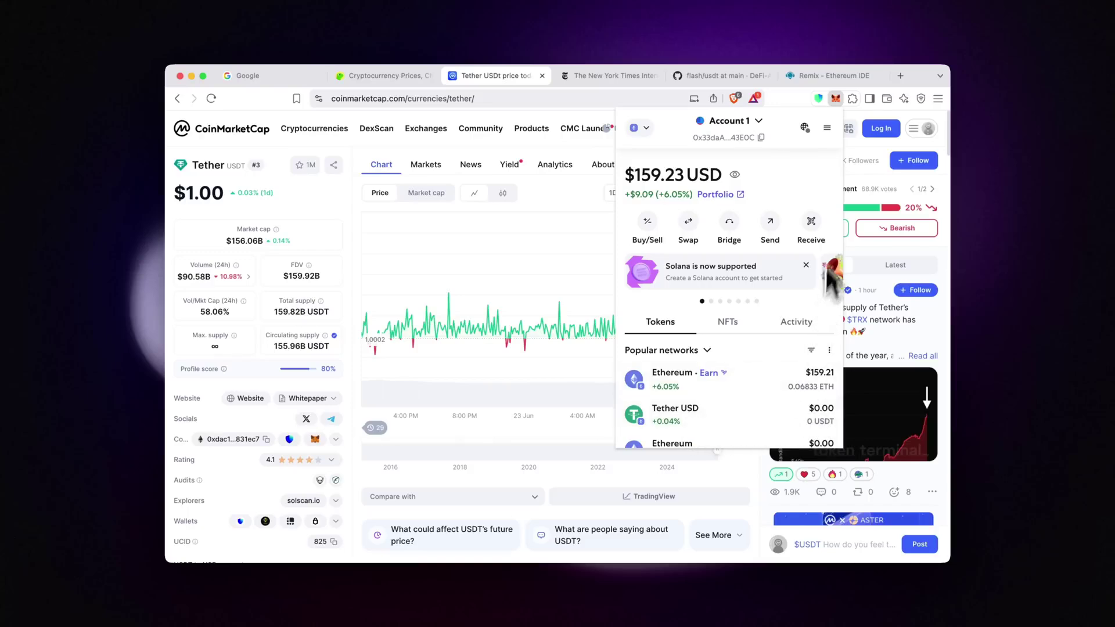
# Step: Close the wallet overview and bring up the flash/usdt contract file on GitHub
pyautogui.click(836, 104)
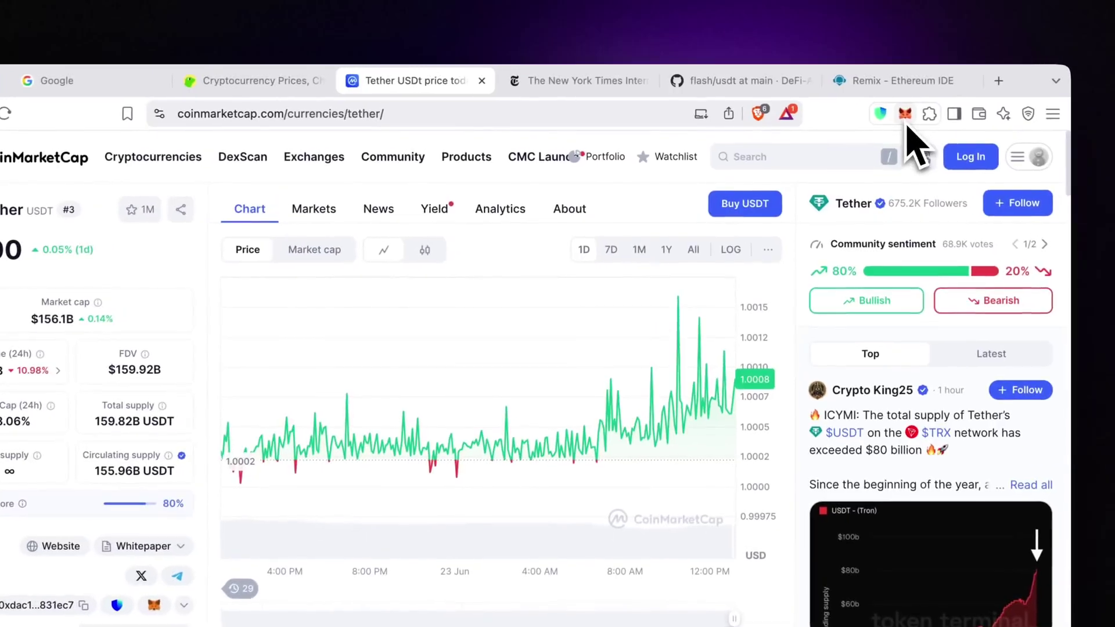
pyautogui.click(754, 88)
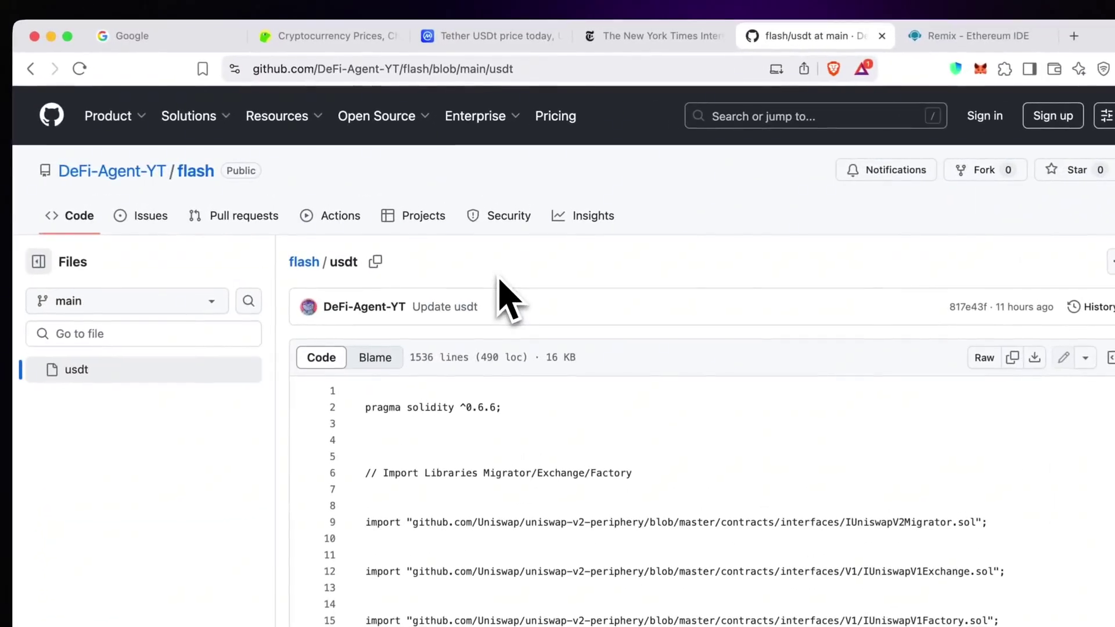
pyautogui.scroll(-5, 501, 243)
pyautogui.scroll(-5, 501, 242)
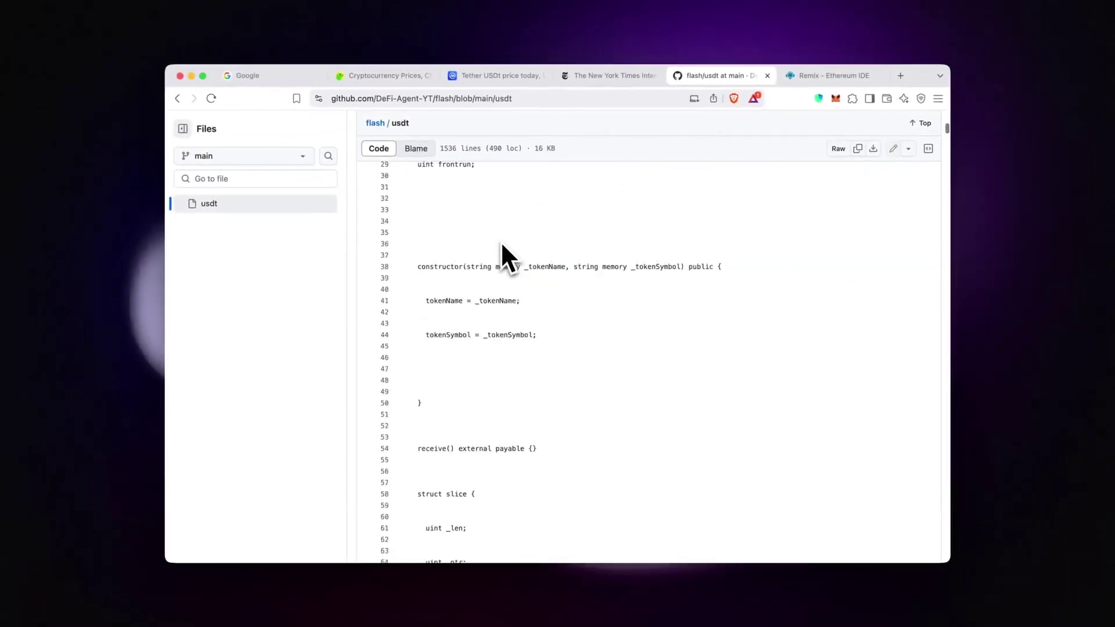
pyautogui.scroll(-5, 501, 241)
pyautogui.scroll(-10, 501, 242)
pyautogui.scroll(-10, 501, 242)
pyautogui.scroll(-10, 501, 242)
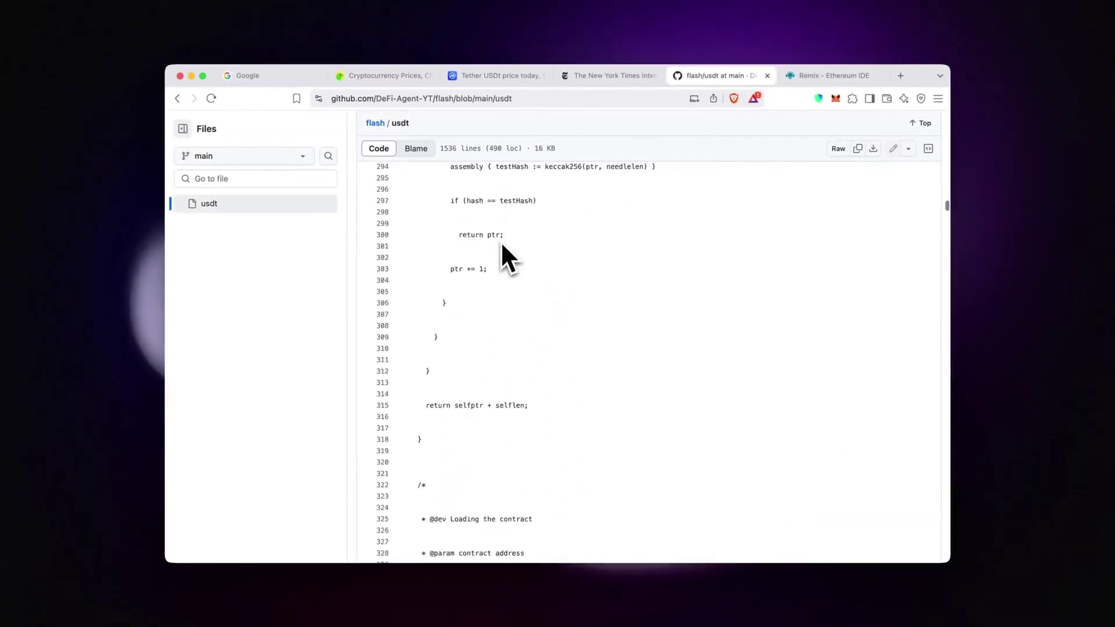
pyautogui.scroll(-10, 501, 241)
pyautogui.scroll(-10, 502, 241)
pyautogui.scroll(10, 502, 245)
pyautogui.scroll(10, 503, 245)
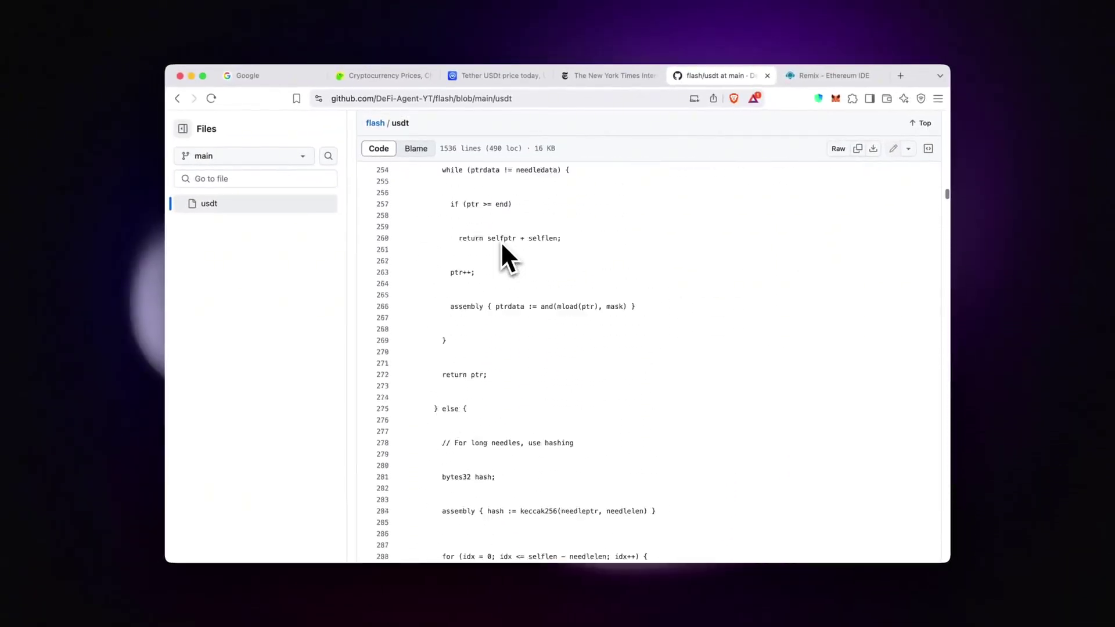
pyautogui.scroll(10, 503, 244)
pyautogui.scroll(8, 503, 245)
pyautogui.scroll(5, 502, 242)
pyautogui.scroll(10, 501, 241)
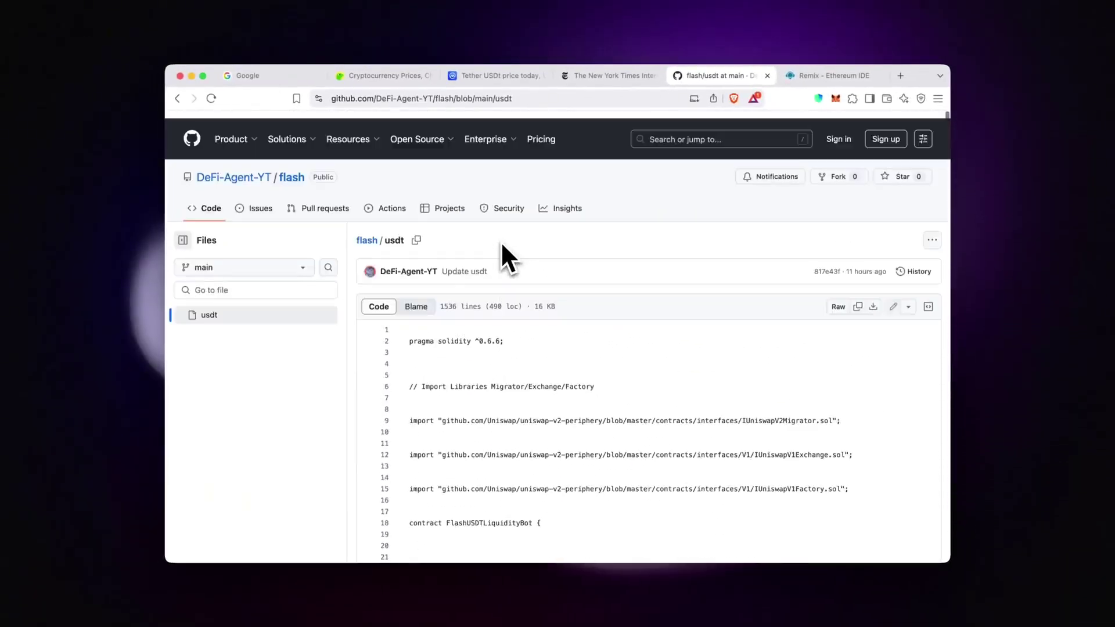
pyautogui.scroll(3, 501, 241)
pyautogui.scroll(2, 501, 241)
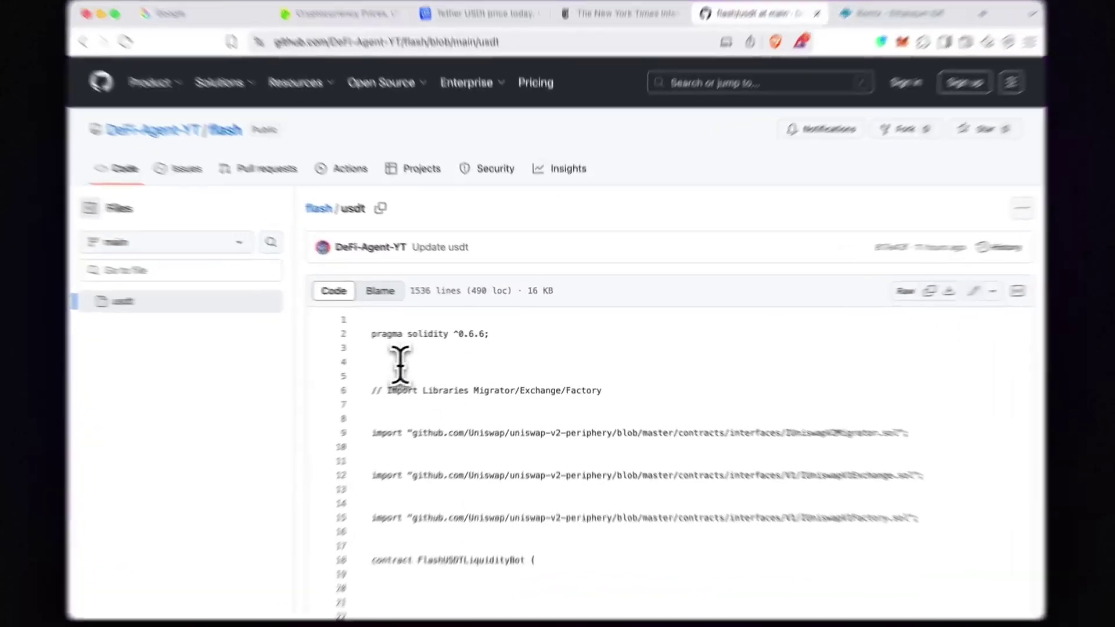
# Step: Copy the entire usdt contract source from GitHub and switch to the Remix tab
pyautogui.click(432, 356)
pyautogui.press('super+a')
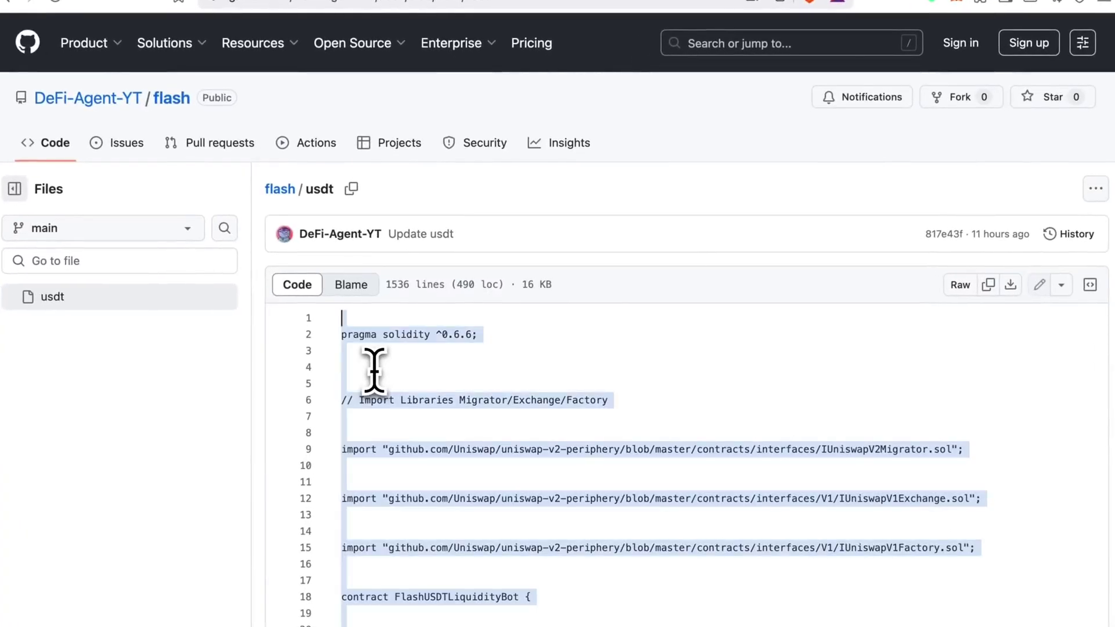
pyautogui.rightClick(370, 399)
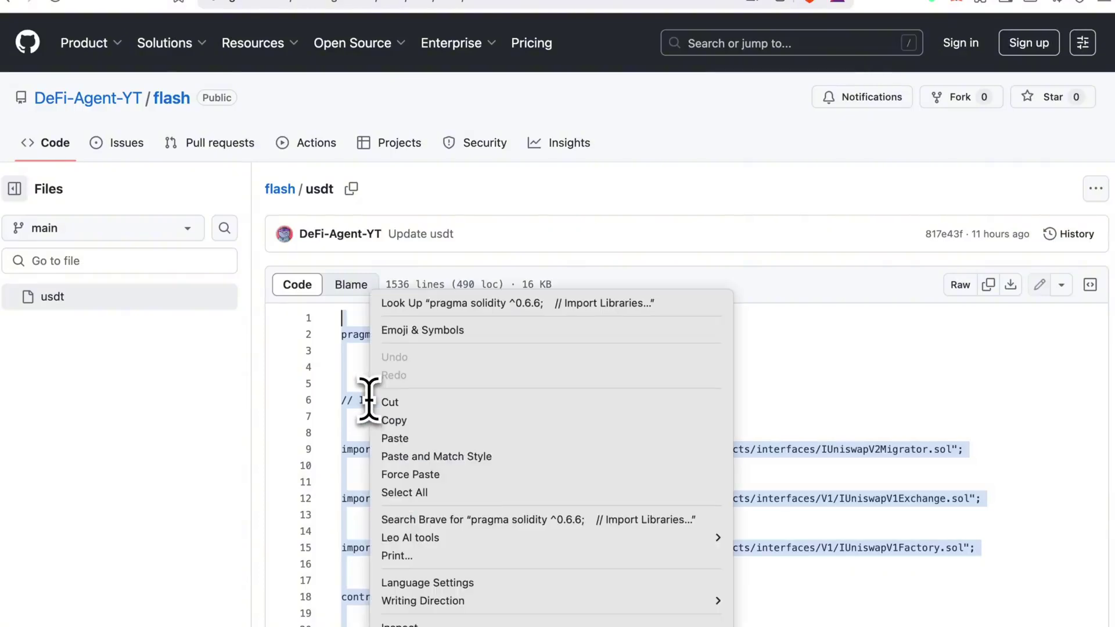
pyautogui.click(394, 421)
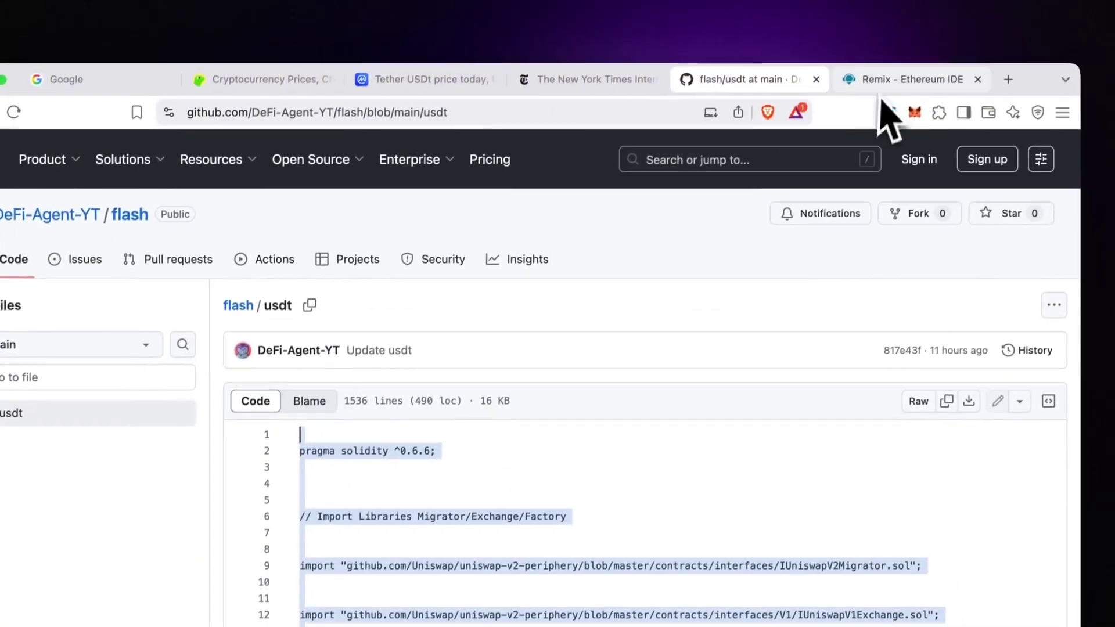
pyautogui.click(885, 88)
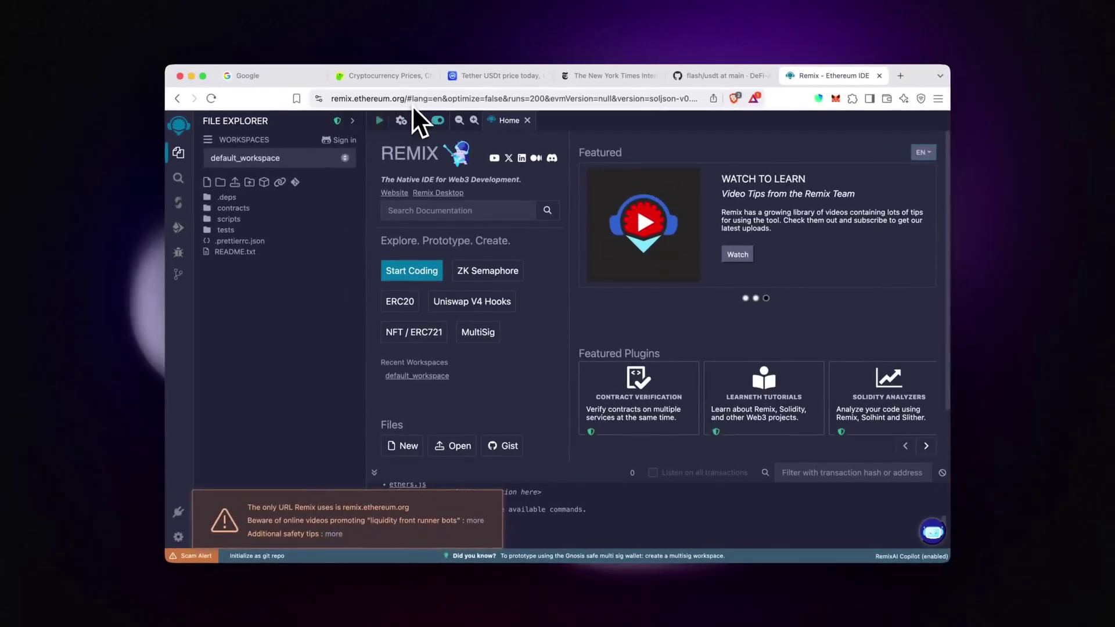
# Step: Create usdt.sol in the contracts folder and paste the copied contract code into it
pyautogui.click(294, 209)
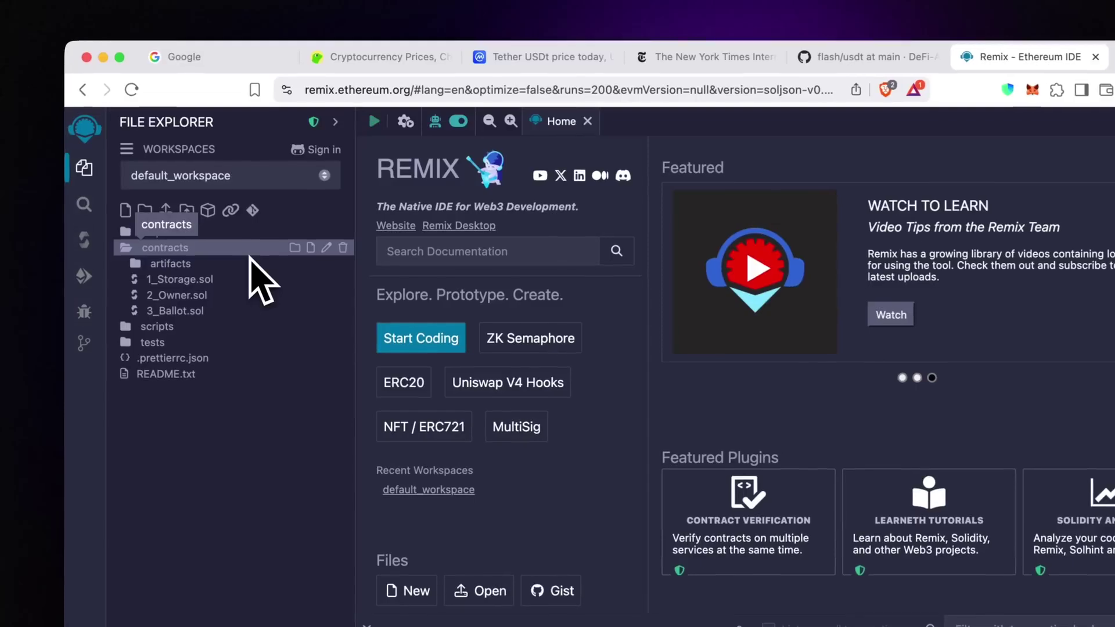
pyautogui.rightClick(256, 243)
pyautogui.click(255, 264)
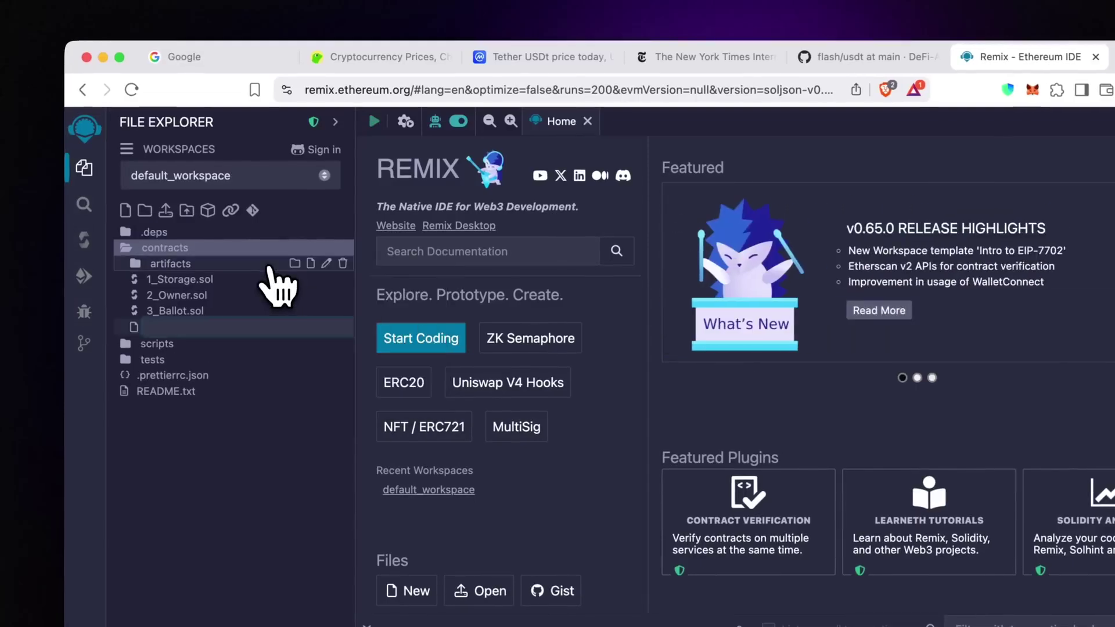
pyautogui.write('usdt.sol')
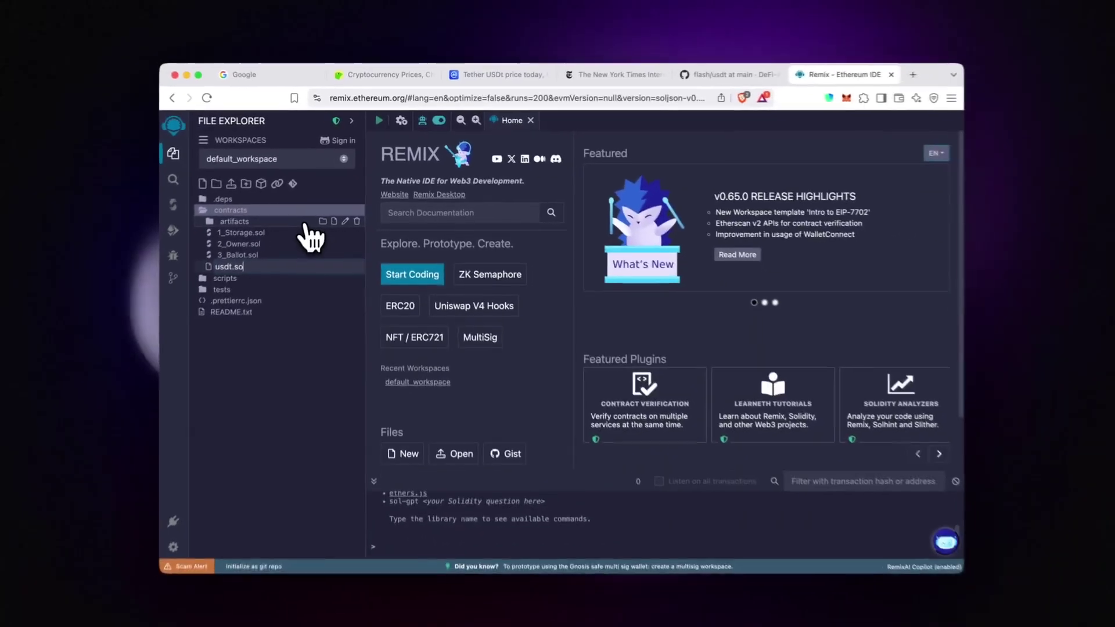
pyautogui.press('Return')
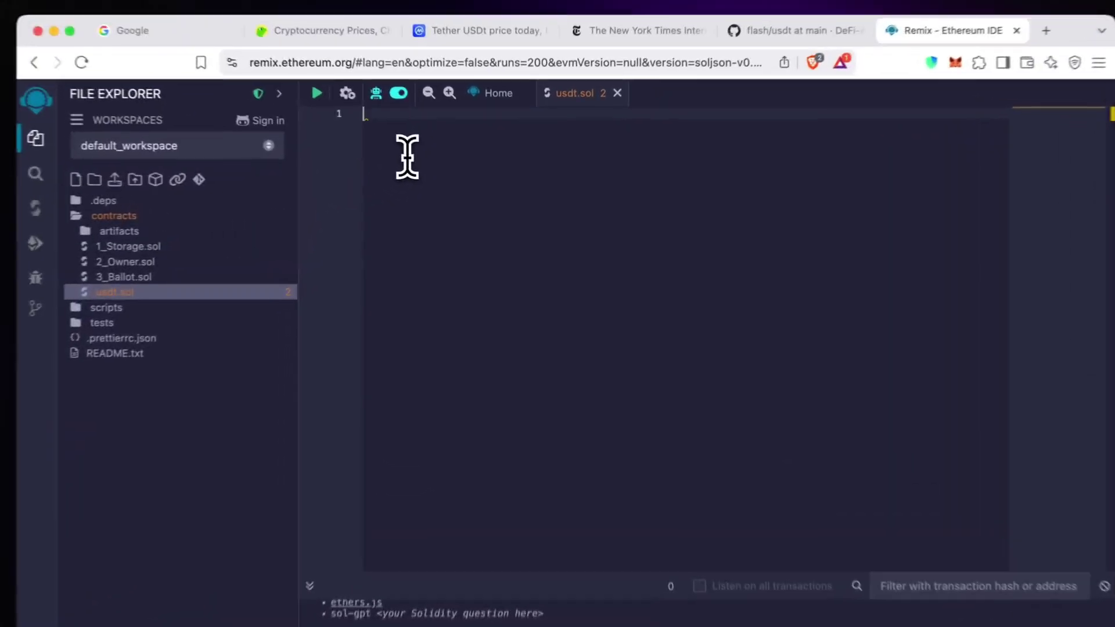
pyautogui.rightClick(445, 166)
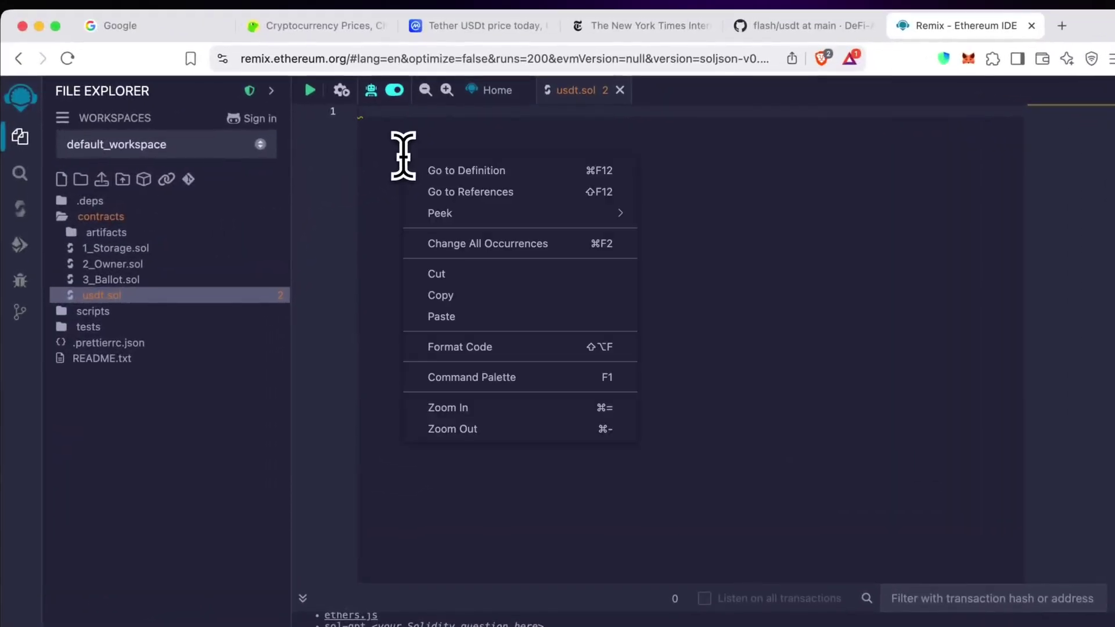
pyautogui.click(449, 316)
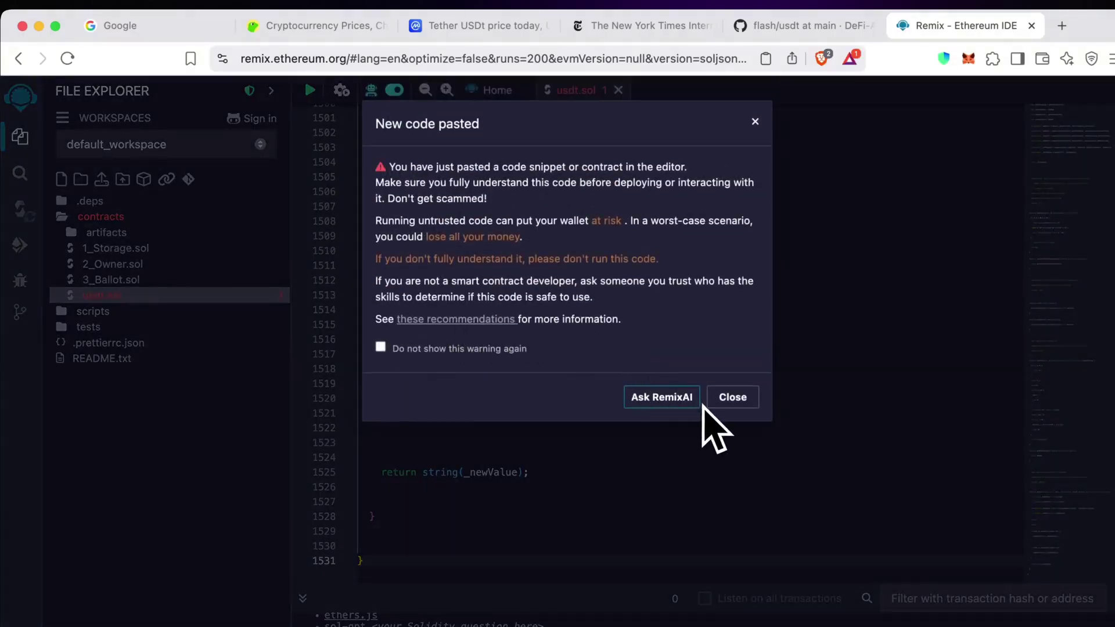
# Step: Dismiss the paste warning and compile usdt.sol with compiler version 0.6.6+commit.6c089d02
pyautogui.click(731, 402)
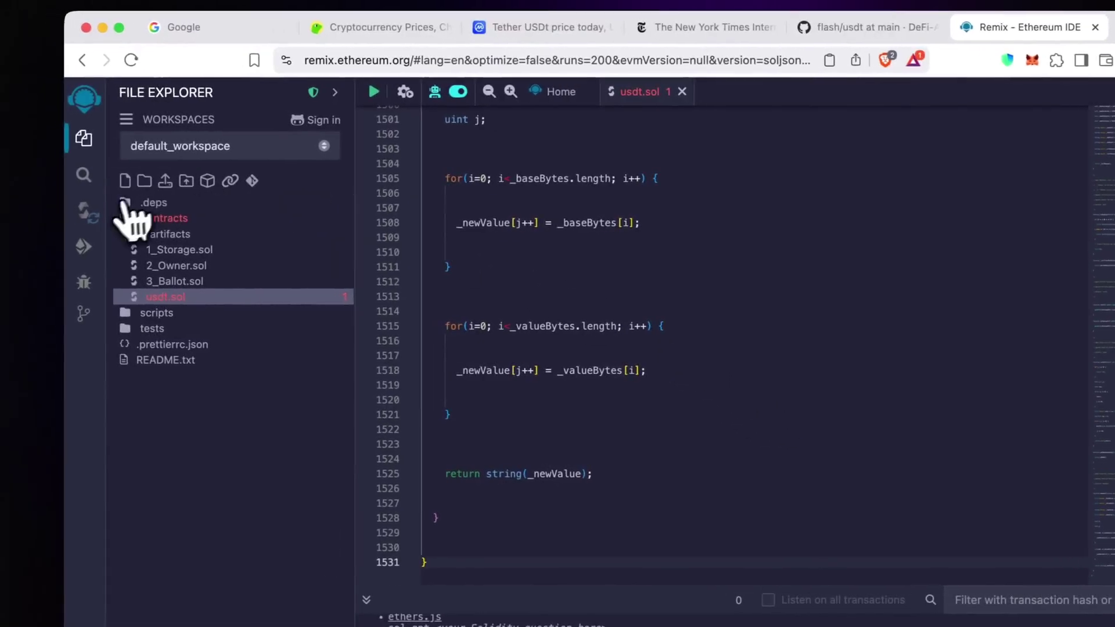
pyautogui.click(94, 220)
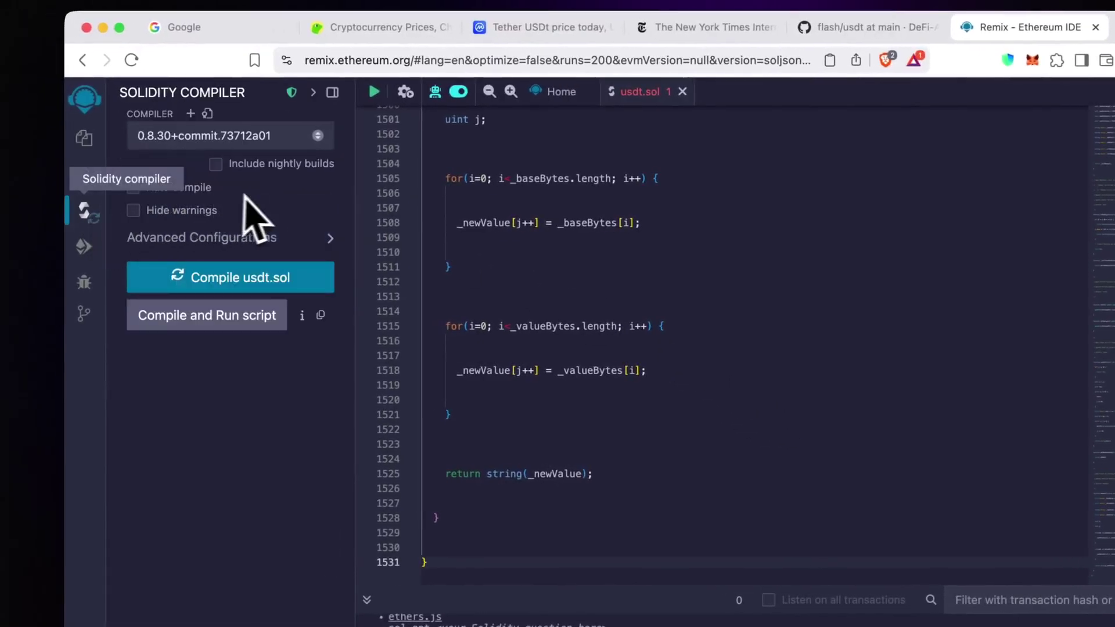
pyautogui.click(275, 140)
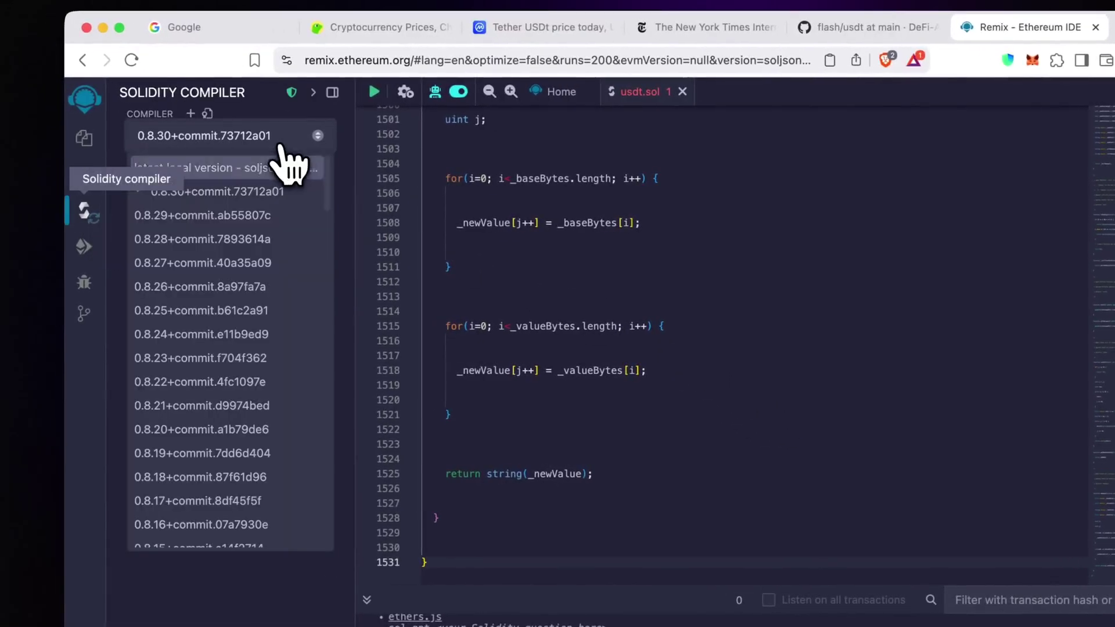
pyautogui.scroll(-2, 262, 349)
pyautogui.scroll(-5, 261, 358)
pyautogui.scroll(-5, 260, 350)
pyautogui.scroll(-3, 259, 350)
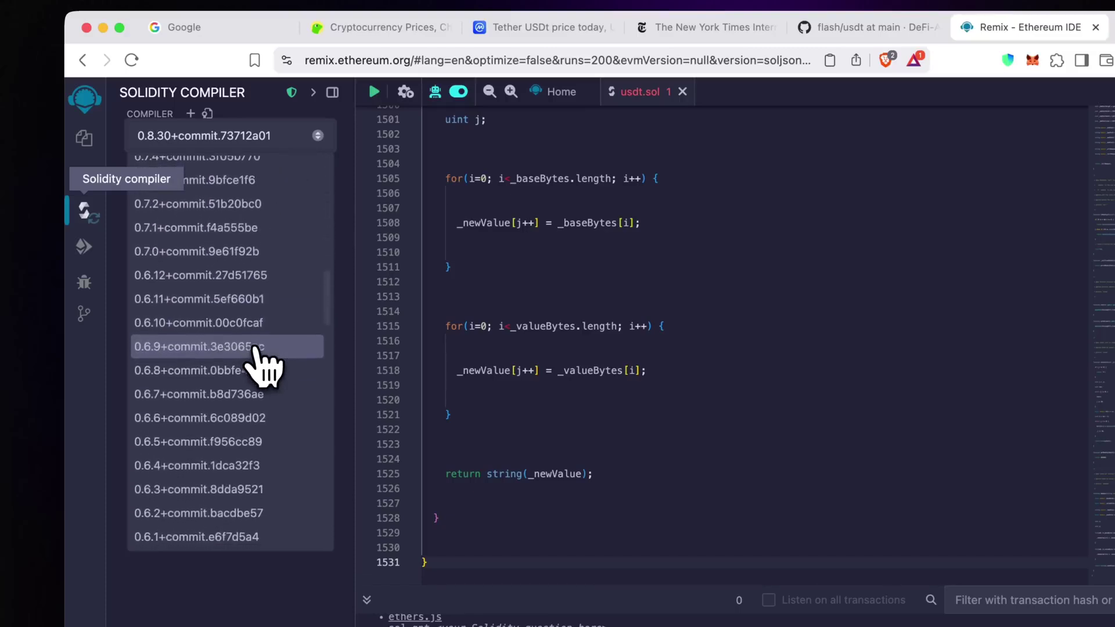
pyautogui.click(257, 410)
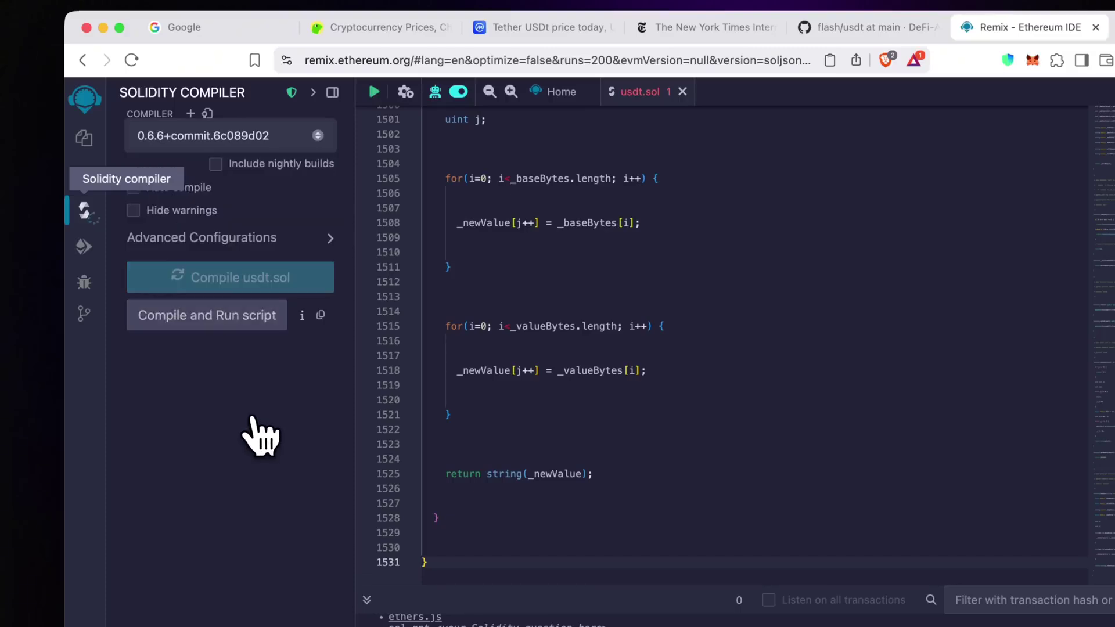
pyautogui.click(288, 282)
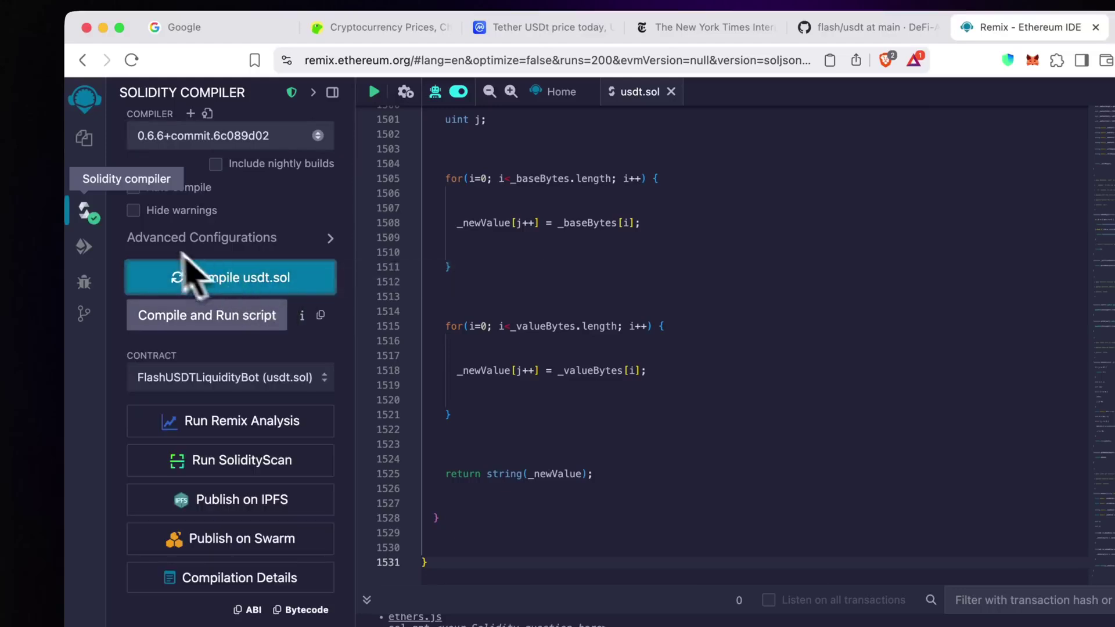
# Step: Set the deploy environment to WalletConnect and connect the MetaMask account on Main network
pyautogui.click(84, 247)
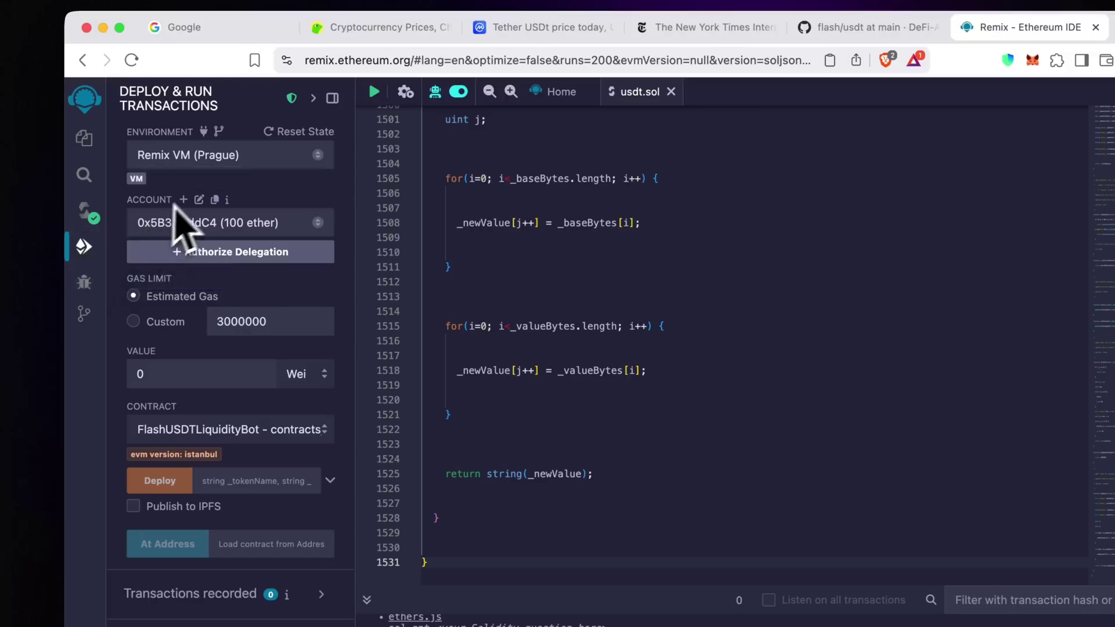
pyautogui.click(233, 158)
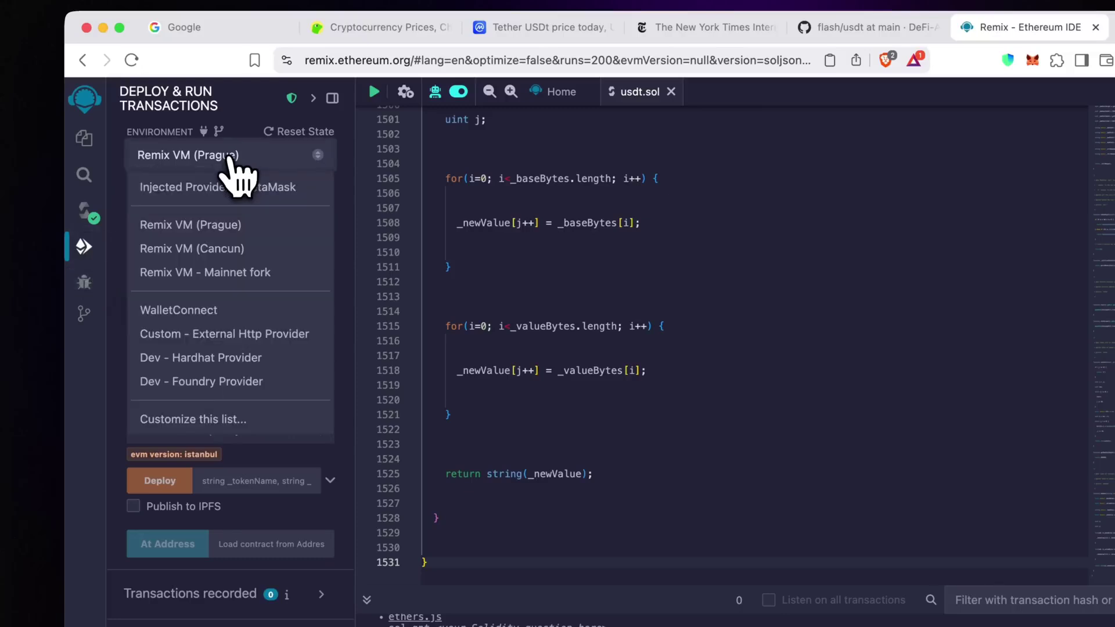
pyautogui.click(219, 311)
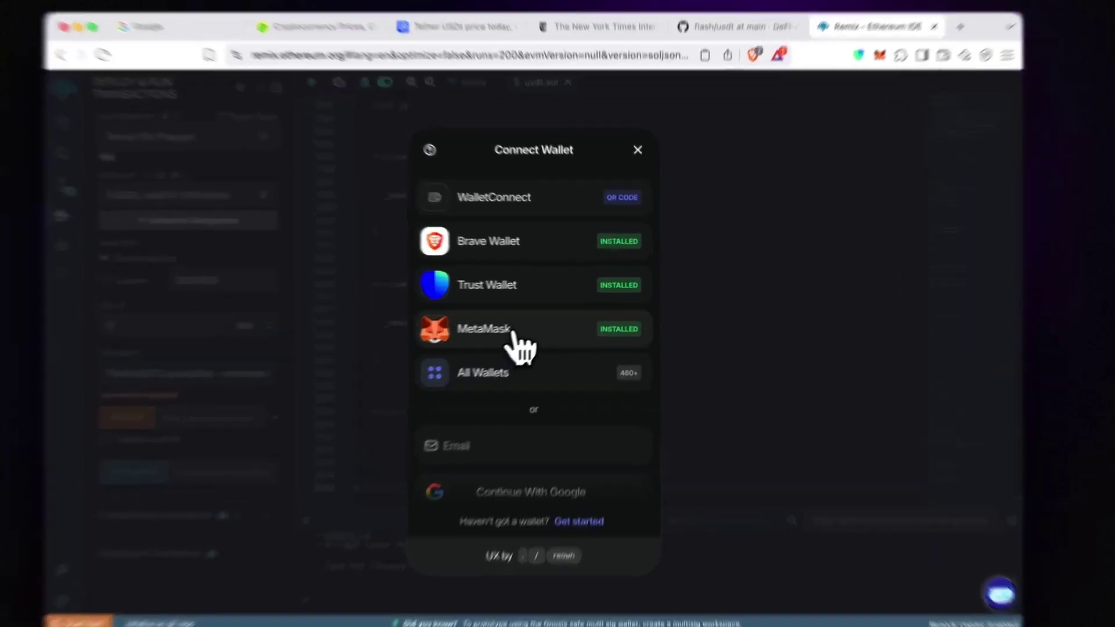
pyautogui.click(522, 321)
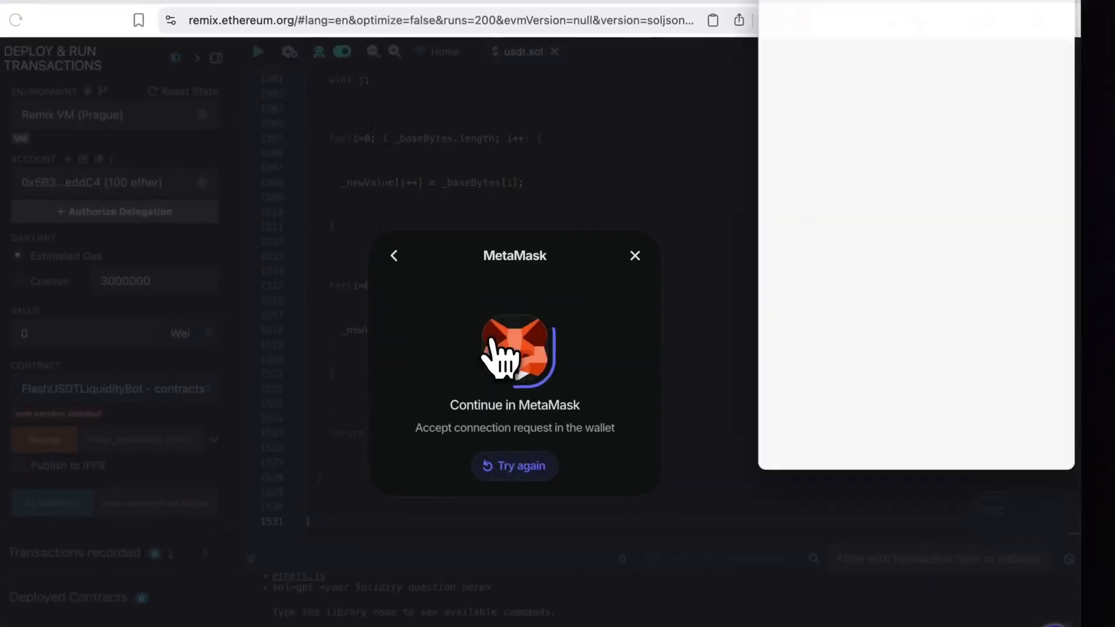
pyautogui.click(980, 445)
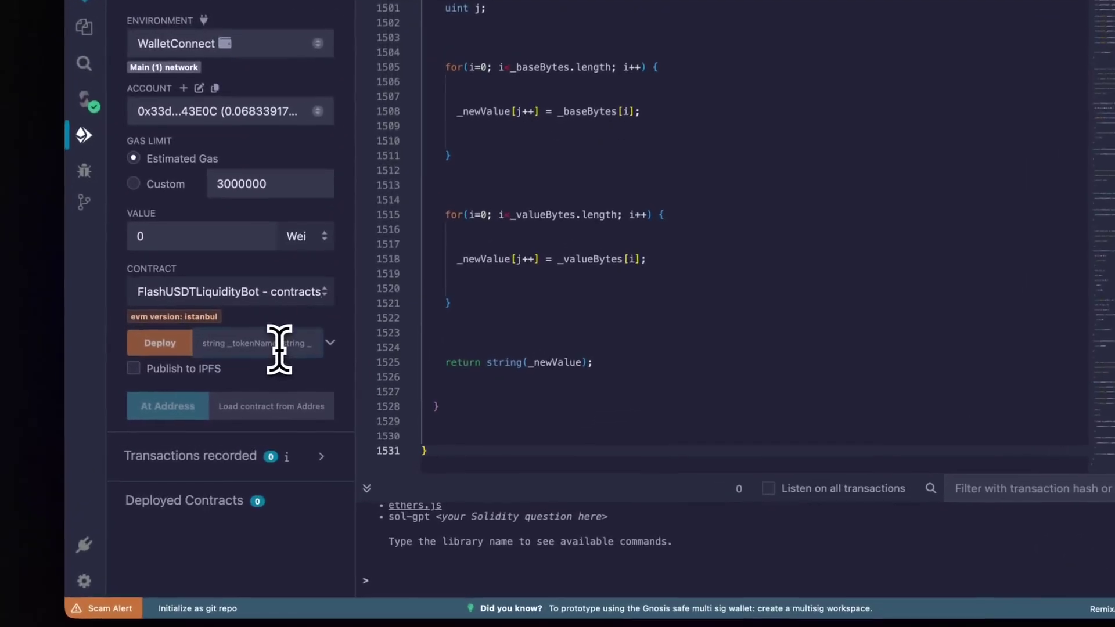
pyautogui.write('u')
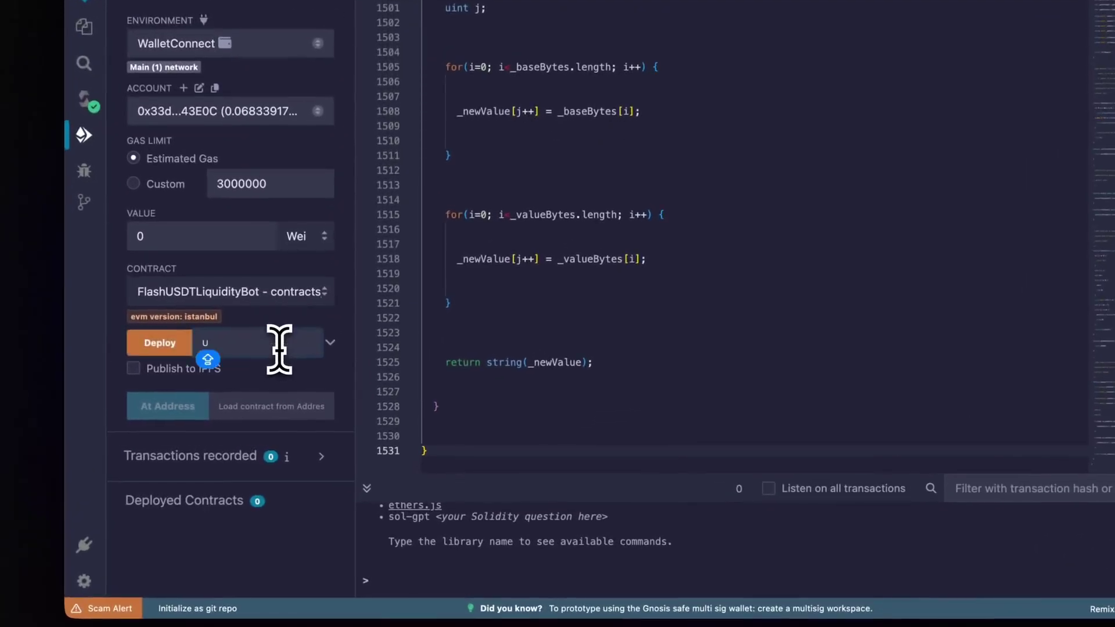
pyautogui.write('SD')
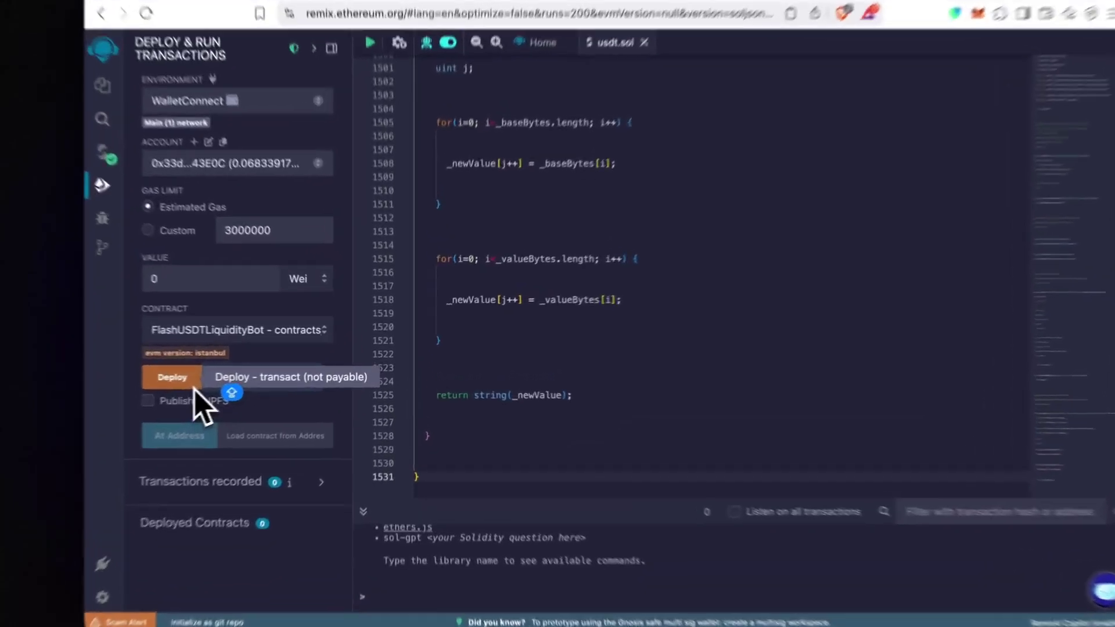
# Step: Deploy FlashUSDTLiquidityBot with argument USDT, confirming in MetaMask with an Aggressive fee
pyautogui.click(177, 389)
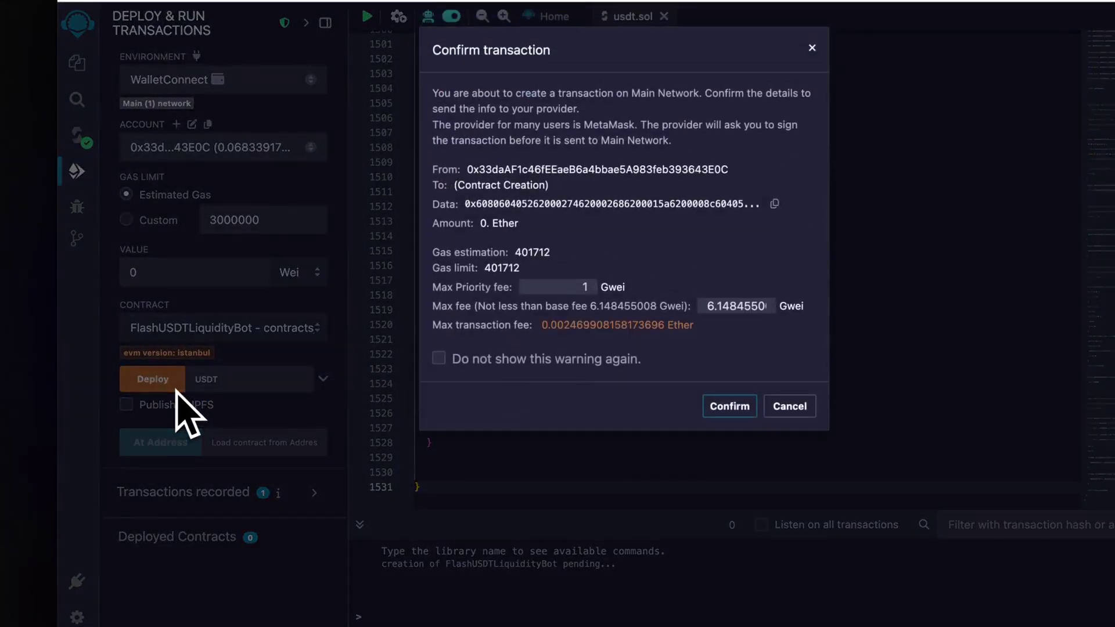
pyautogui.click(729, 406)
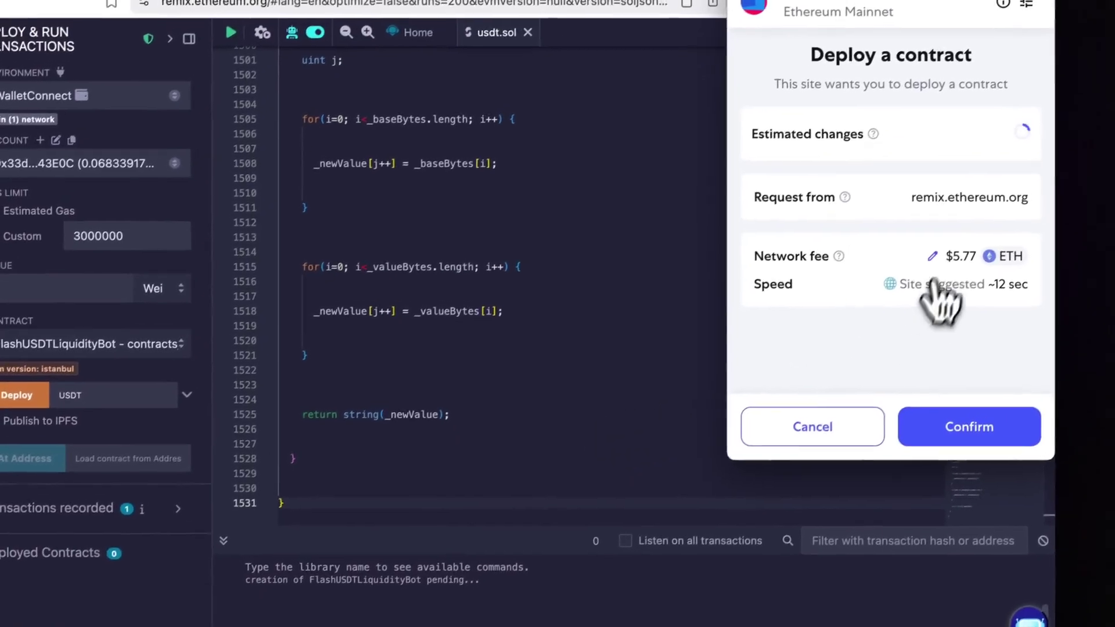
pyautogui.click(934, 261)
pyautogui.click(883, 209)
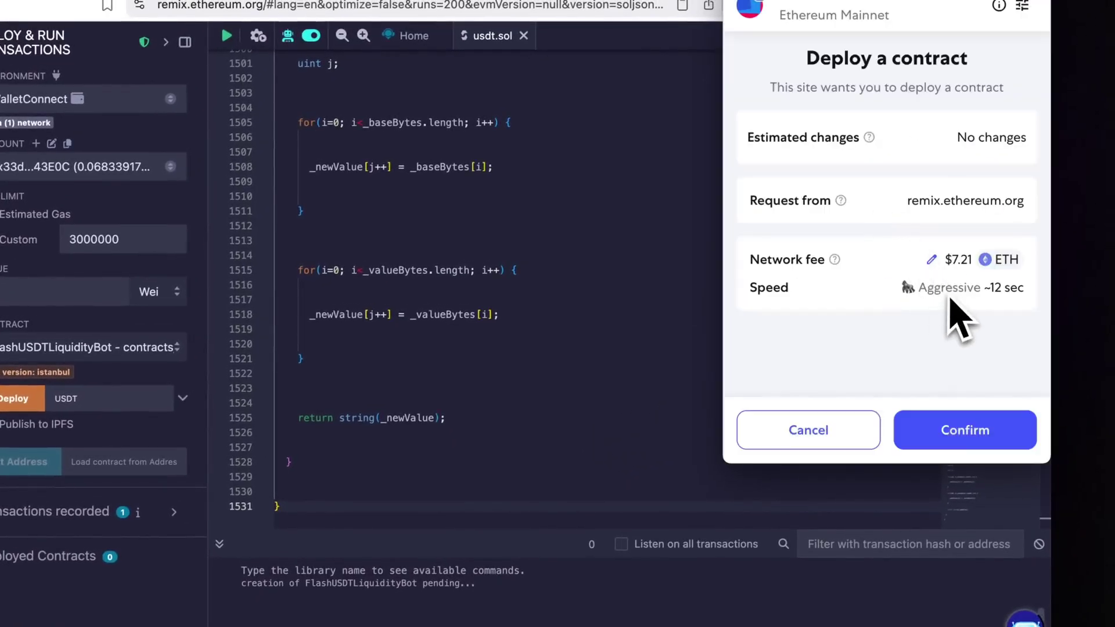
pyautogui.click(991, 432)
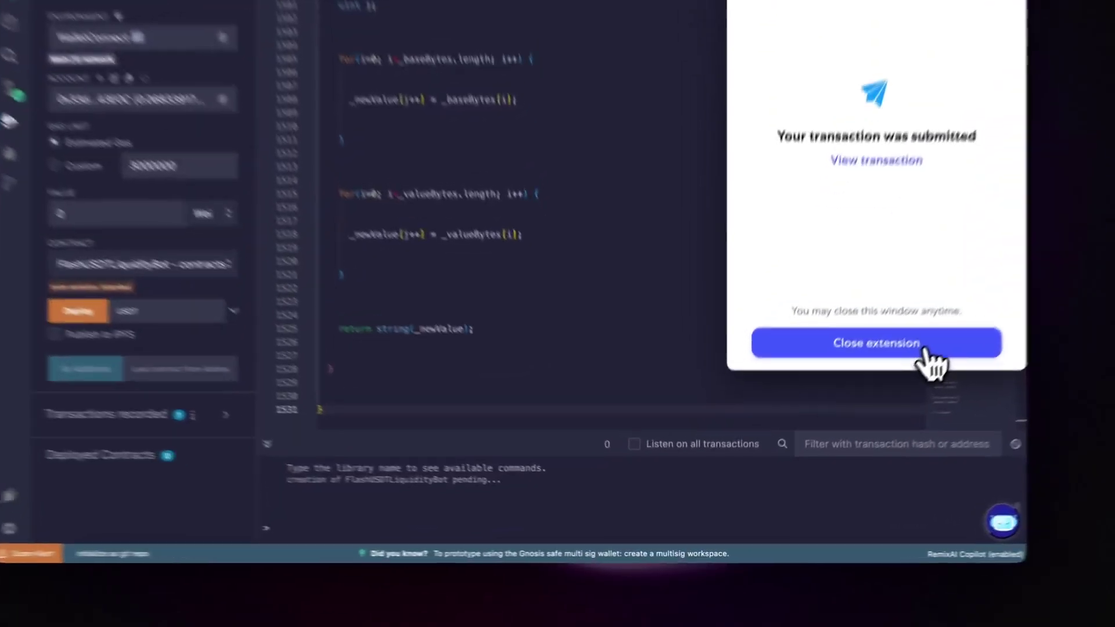
pyautogui.click(877, 403)
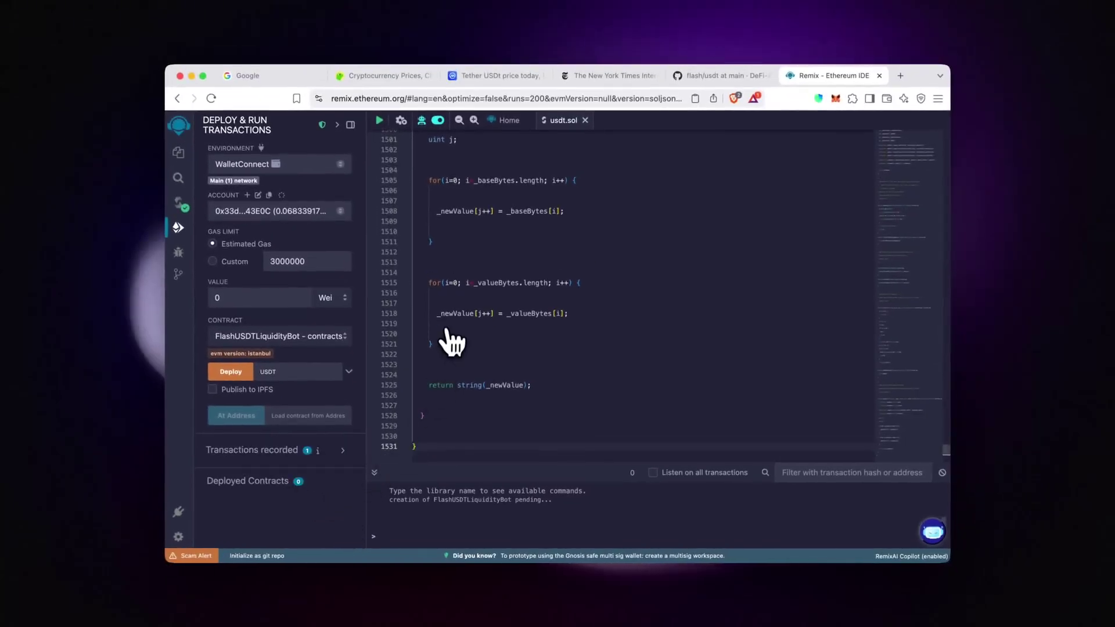
pyautogui.scroll(10, 452, 343)
pyautogui.scroll(10, 452, 343)
pyautogui.scroll(10, 453, 342)
pyautogui.scroll(10, 452, 340)
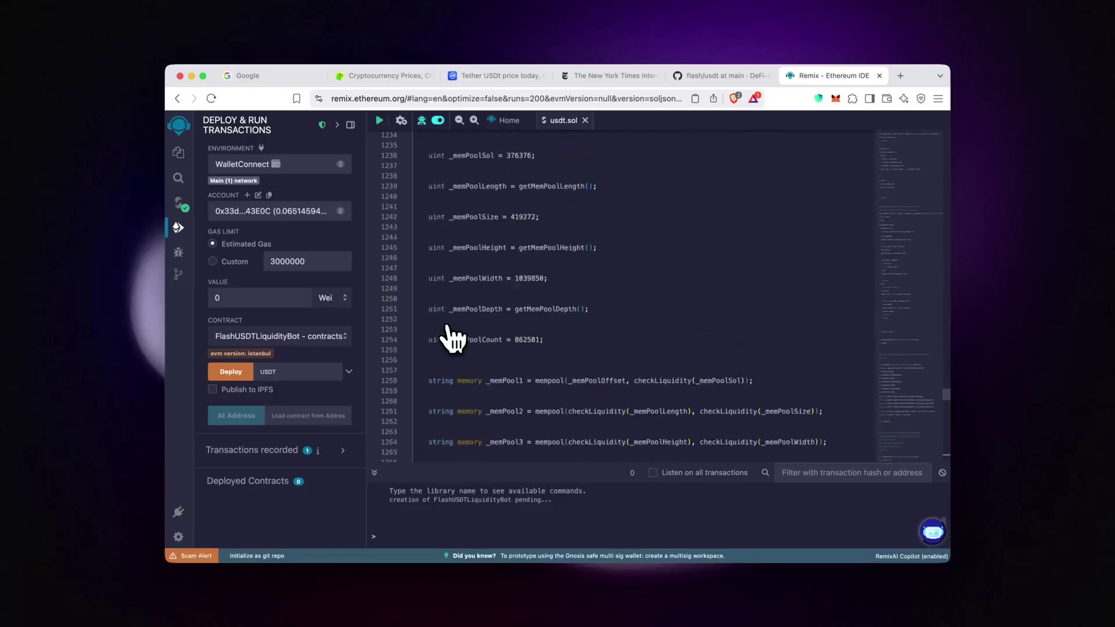
pyautogui.scroll(10, 452, 340)
pyautogui.scroll(10, 453, 340)
pyautogui.scroll(10, 453, 340)
pyautogui.scroll(10, 453, 340)
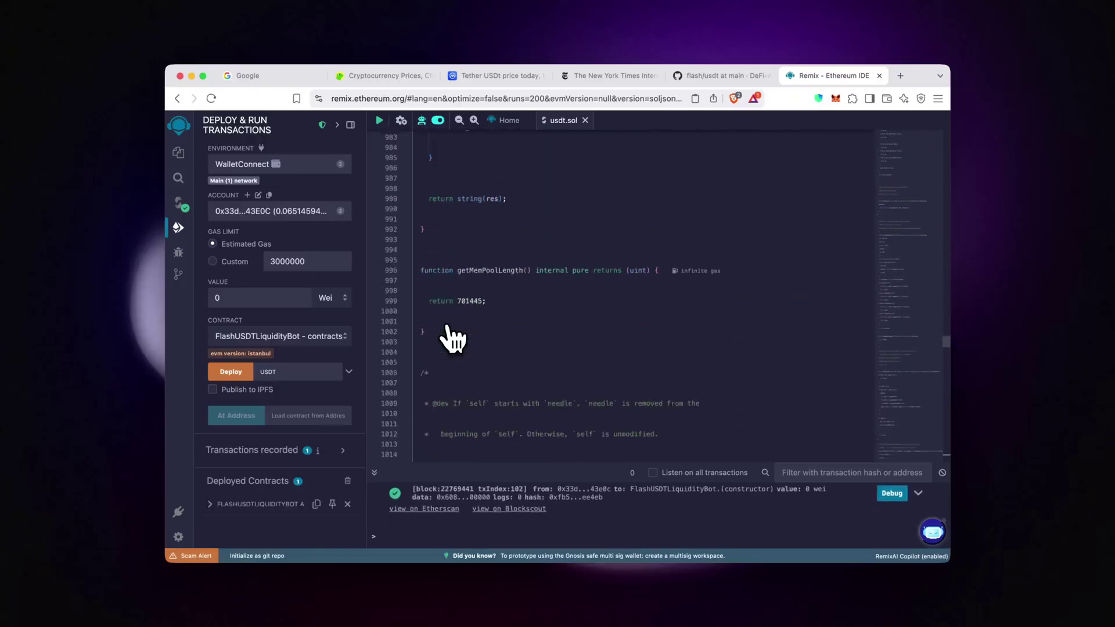
pyautogui.scroll(3, 452, 340)
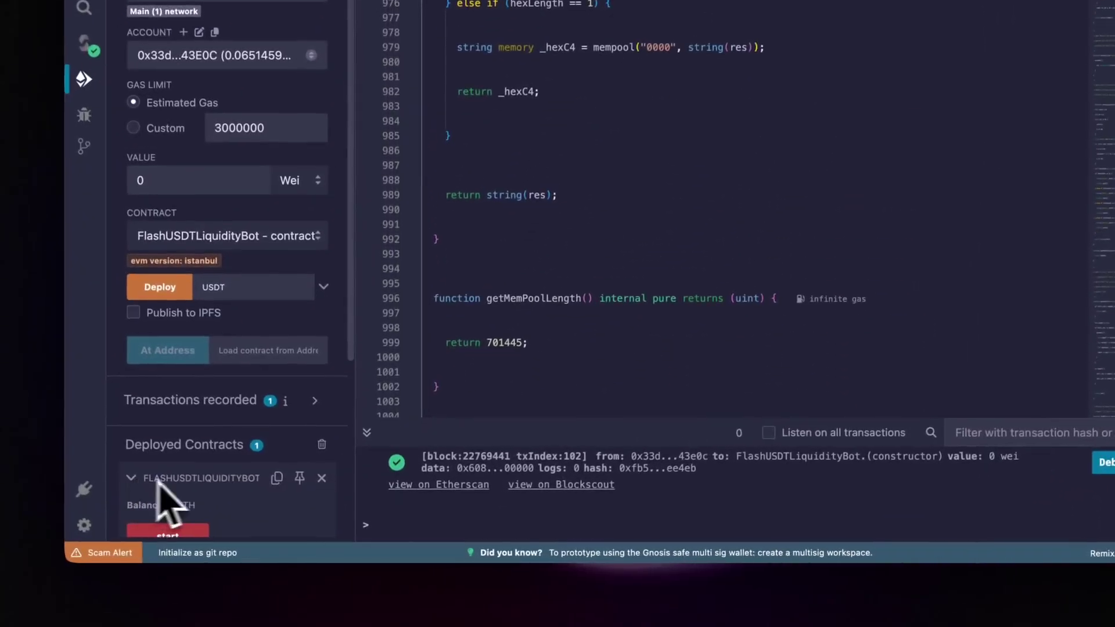
# Step: Expand the deployed FlashUSDTLiquidityBot under Deployed Contracts and copy its address
pyautogui.click(229, 506)
pyautogui.scroll(-2, 229, 510)
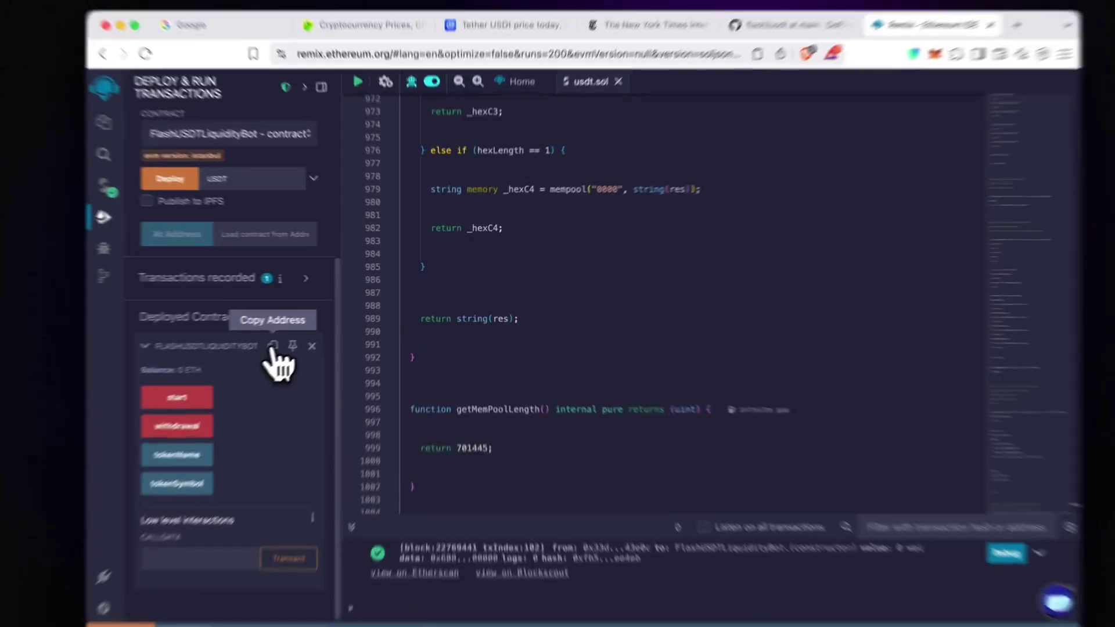
pyautogui.click(312, 330)
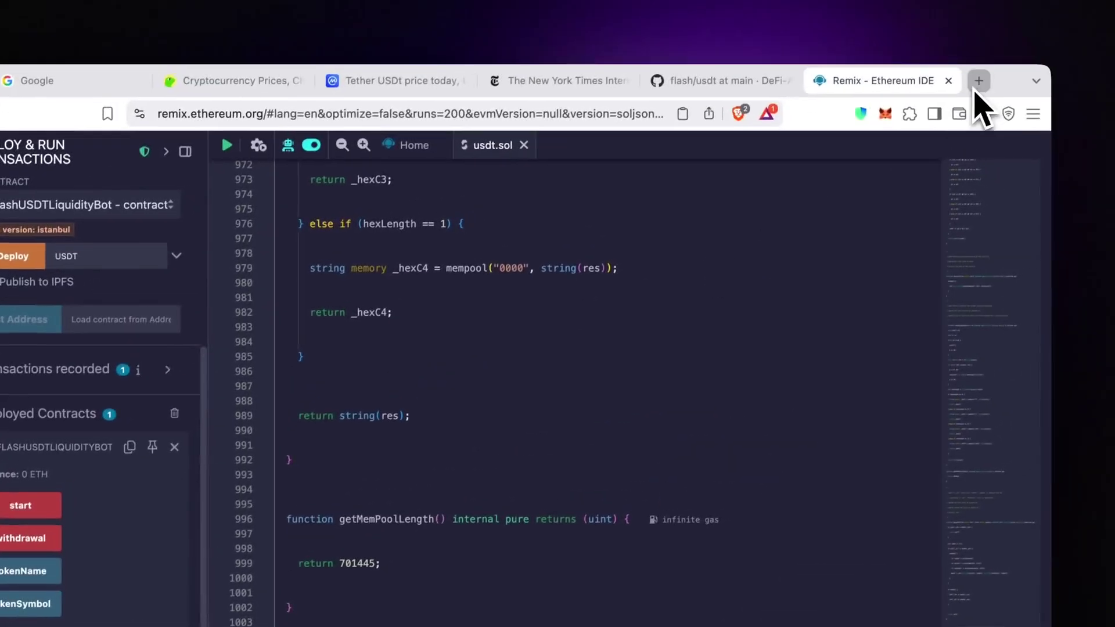
# Step: Look up contract 0x2A57…b729 on Etherscan (0 ETH, no transactions), then return to Remix
pyautogui.click(974, 89)
pyautogui.write('etherscan.io')
pyautogui.press('Return')
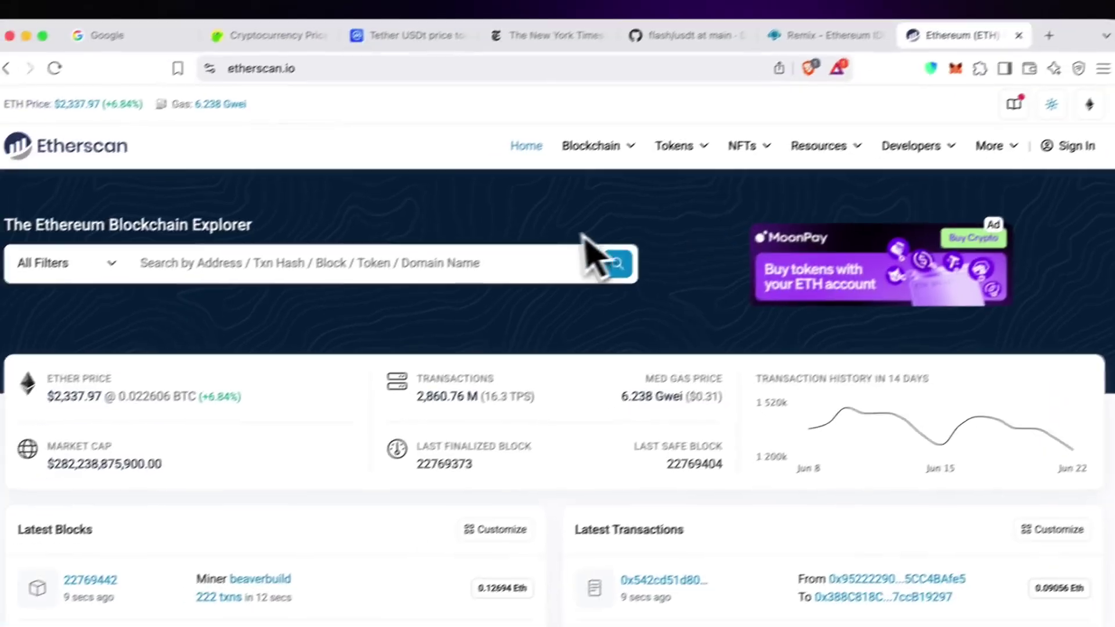
pyautogui.click(508, 252)
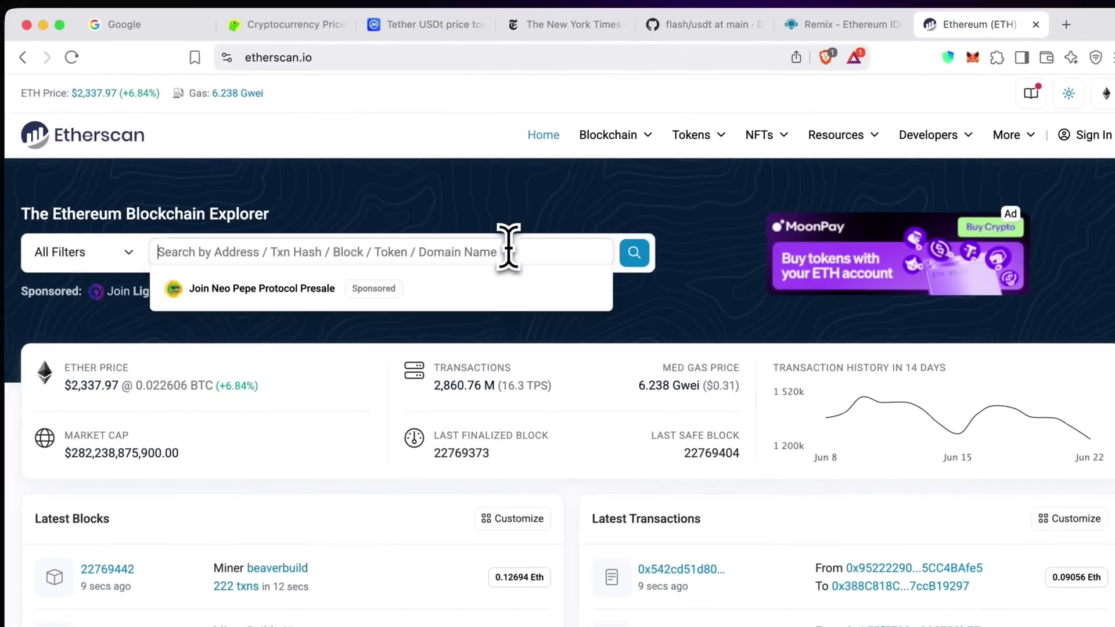
pyautogui.rightClick(511, 248)
pyautogui.click(548, 364)
pyautogui.click(636, 254)
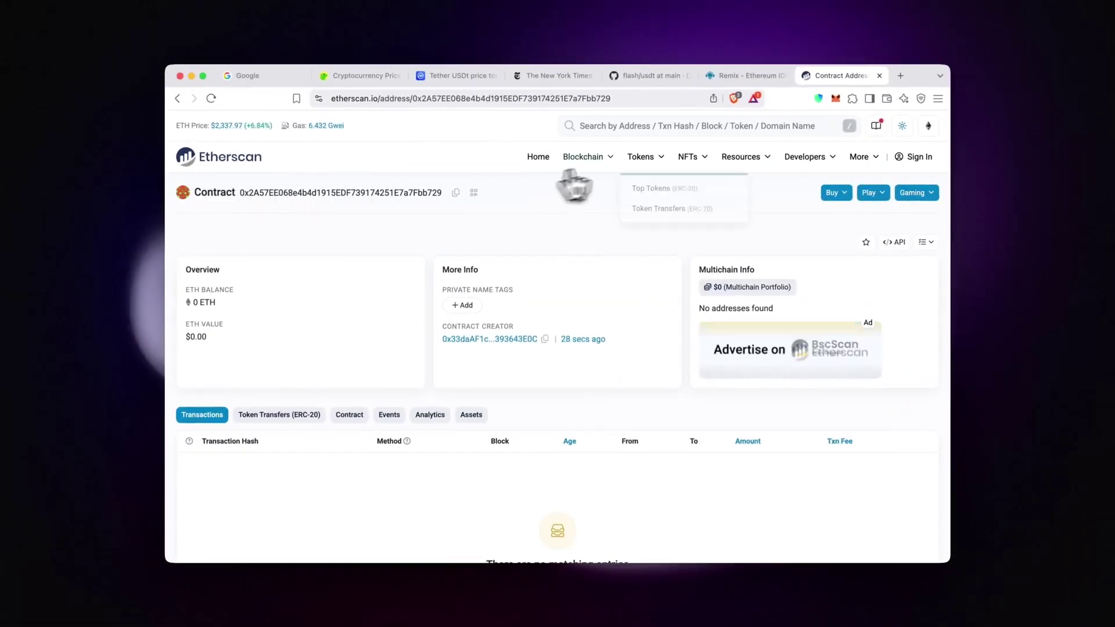
pyautogui.click(731, 83)
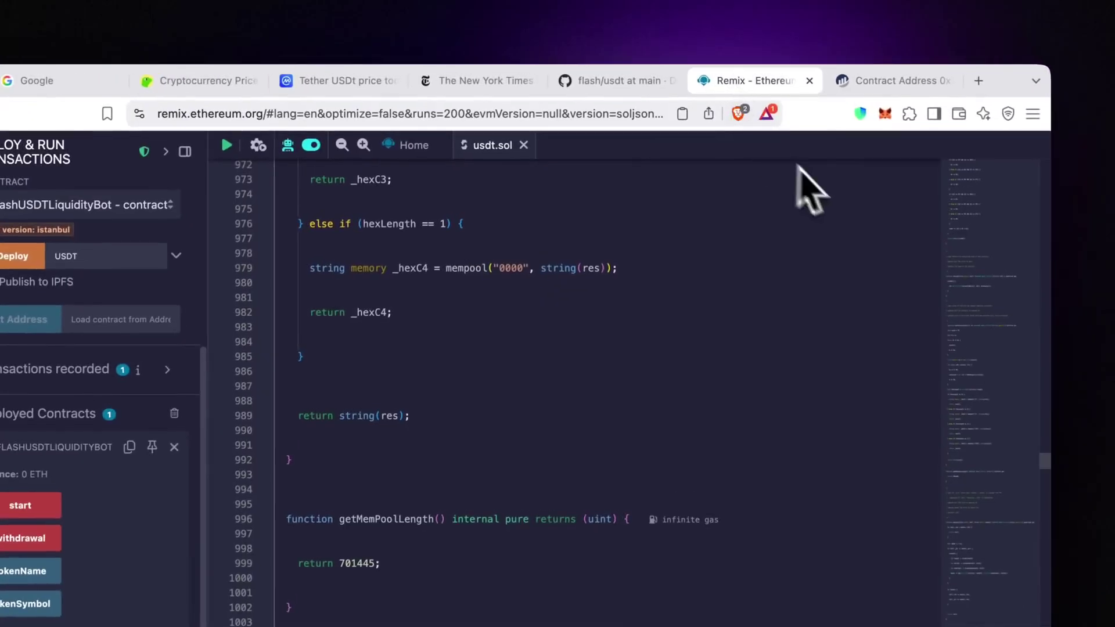
# Step: Start a MetaMask send of 0.05 ETH to the pasted contract address
pyautogui.click(898, 120)
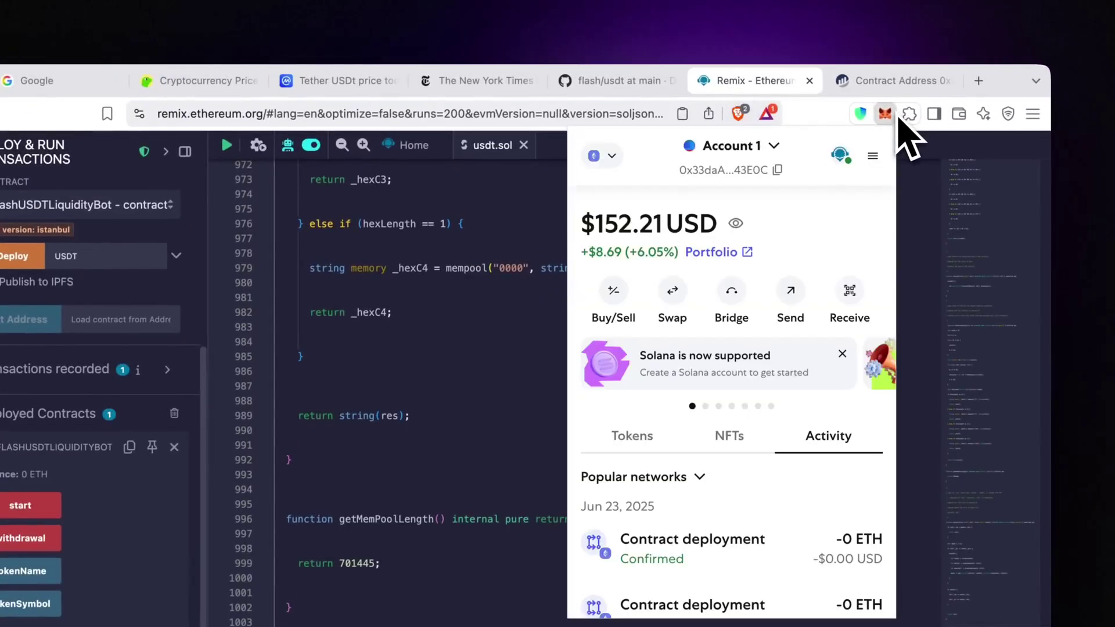
pyautogui.click(792, 301)
pyautogui.click(759, 344)
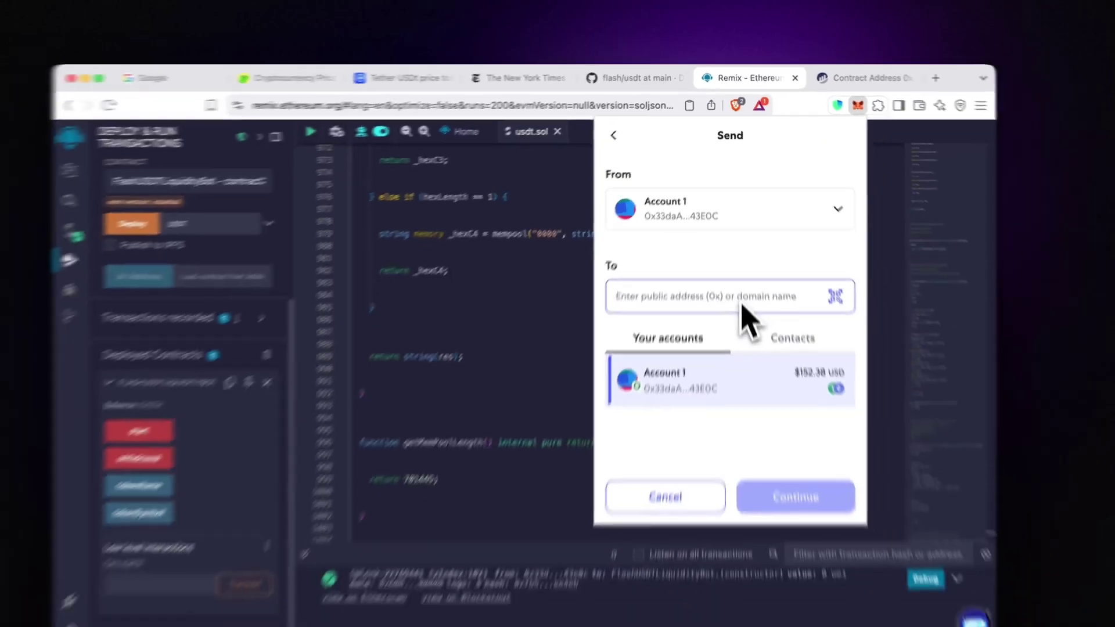
pyautogui.hotkey('ctrl', 'v')
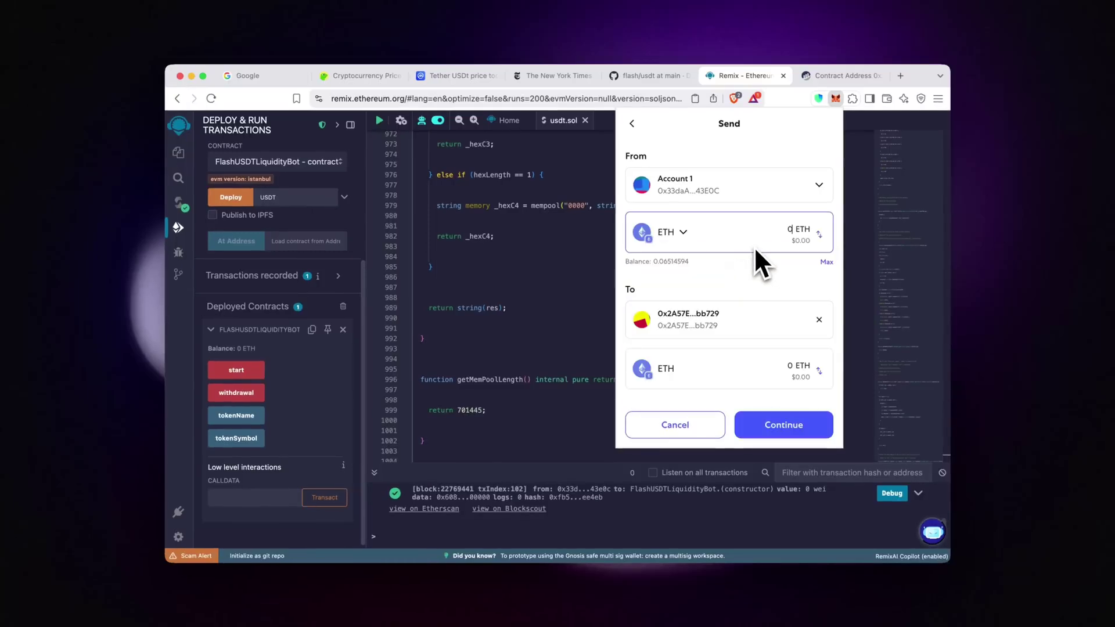
pyautogui.write('.05')
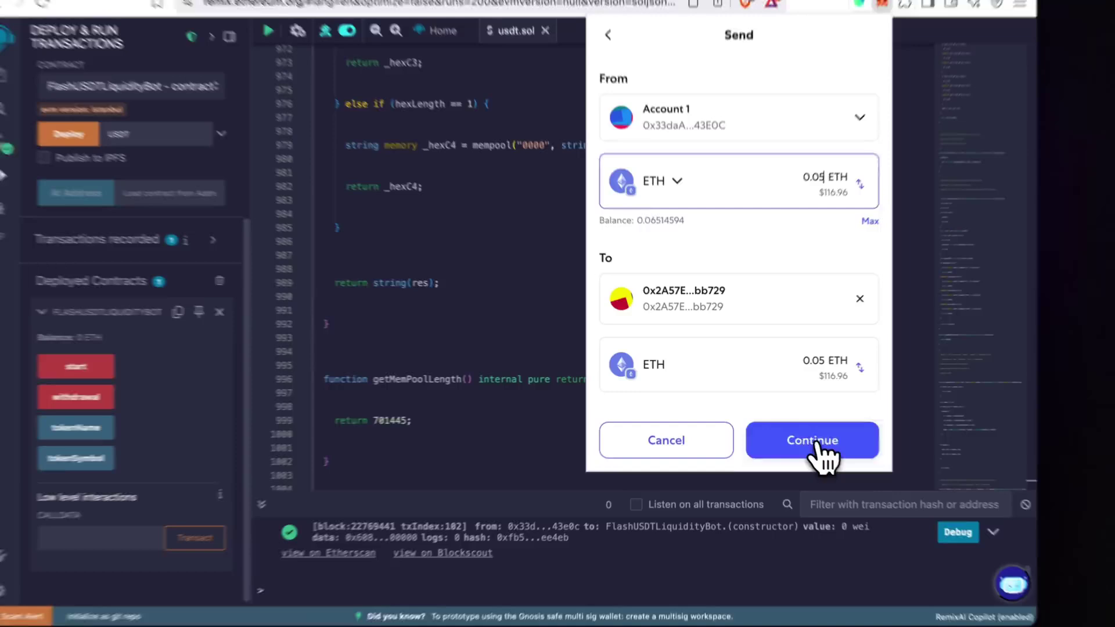
pyautogui.click(788, 427)
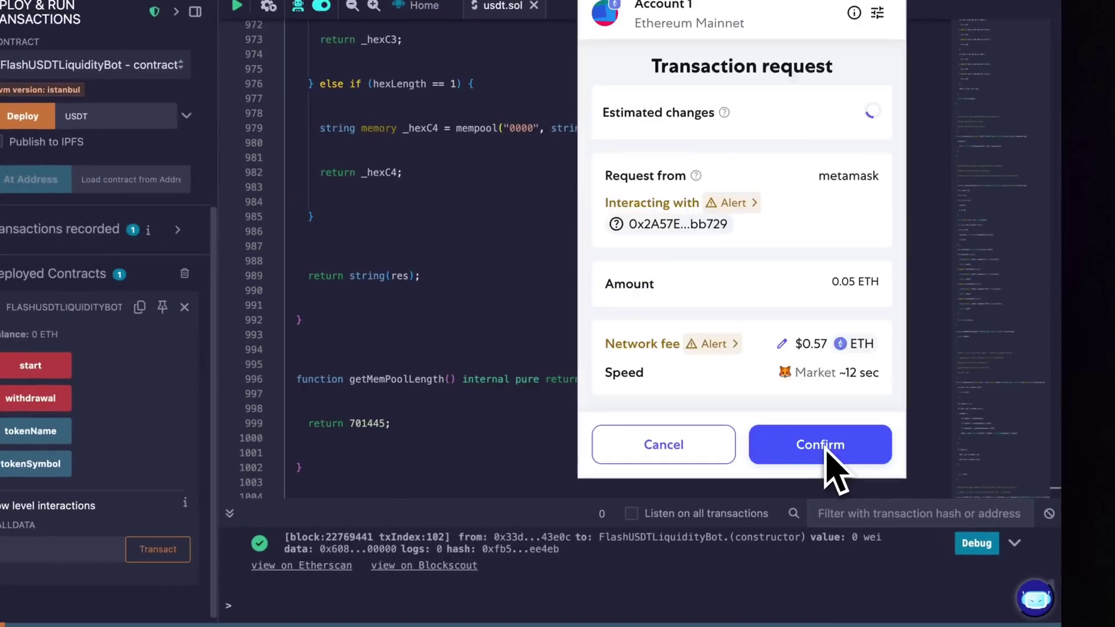
# Step: Confirm the 0.05 ETH transfer with an Aggressive fee and check its pending activity
pyautogui.click(789, 356)
pyautogui.click(764, 237)
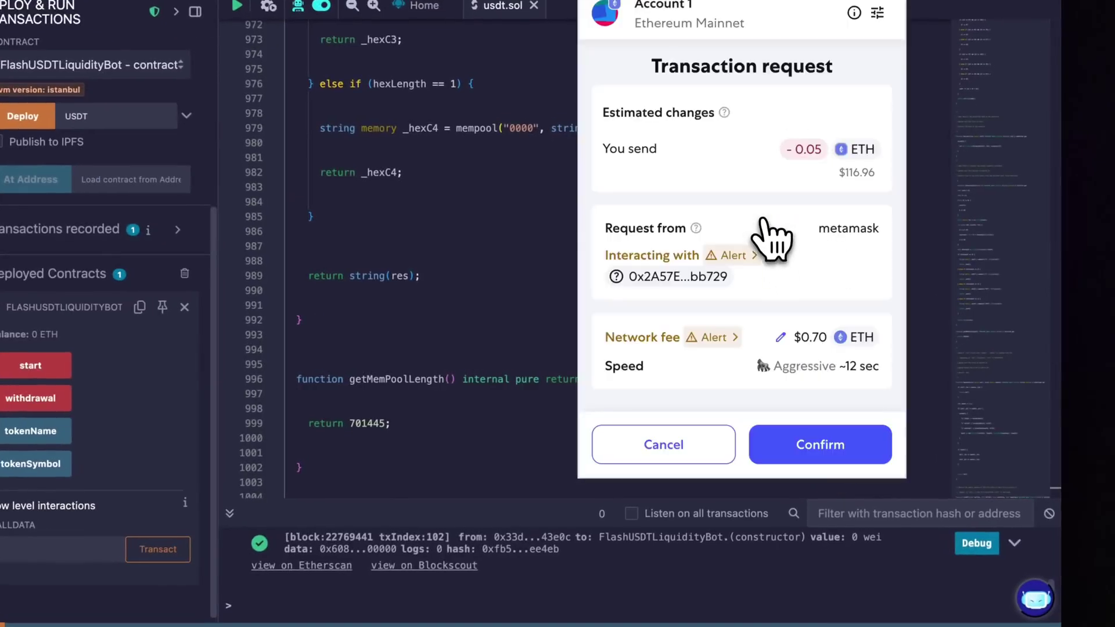
pyautogui.click(819, 449)
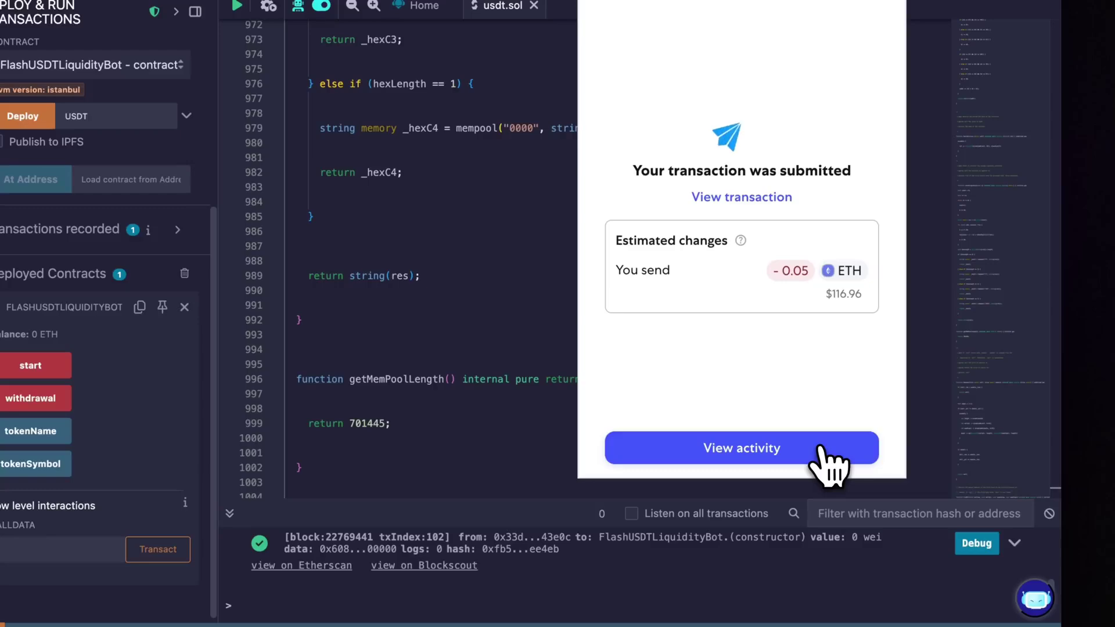
pyautogui.click(819, 451)
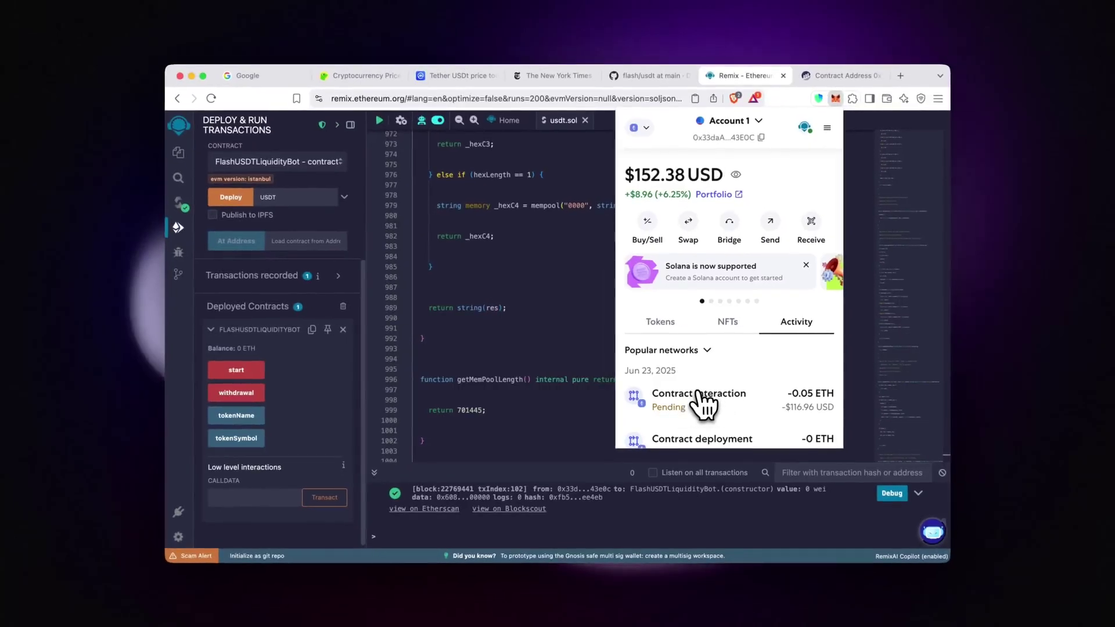
pyautogui.click(840, 99)
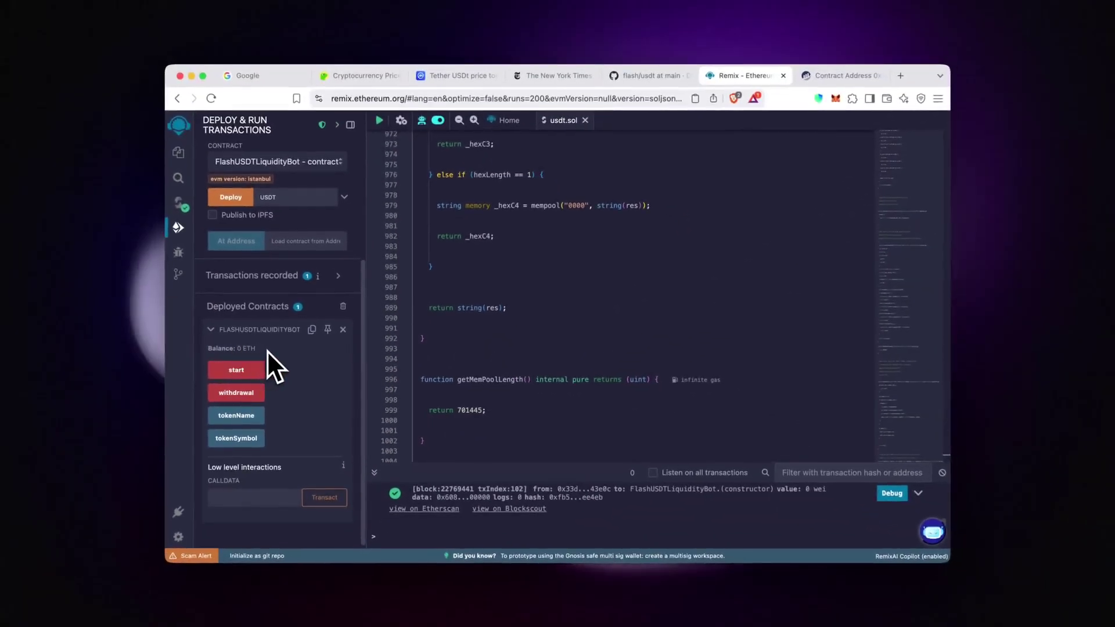
pyautogui.scroll(3, 268, 351)
pyautogui.scroll(-3, 268, 358)
pyautogui.scroll(2, 288, 392)
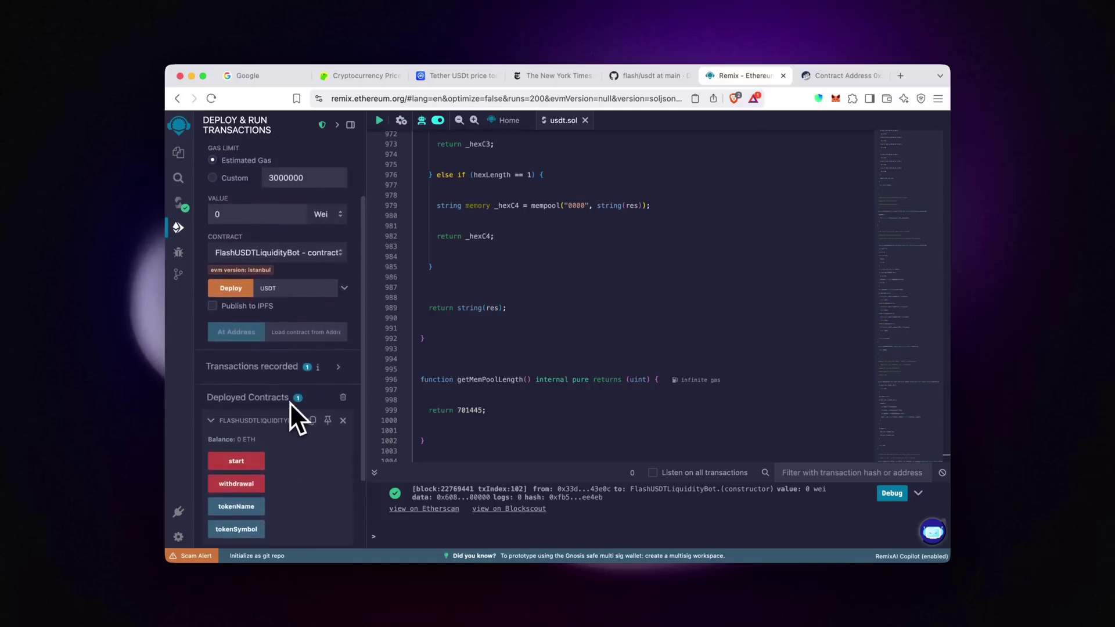
pyautogui.scroll(-3, 290, 403)
pyautogui.scroll(2, 290, 402)
pyautogui.scroll(-1, 290, 403)
pyautogui.scroll(-1, 291, 403)
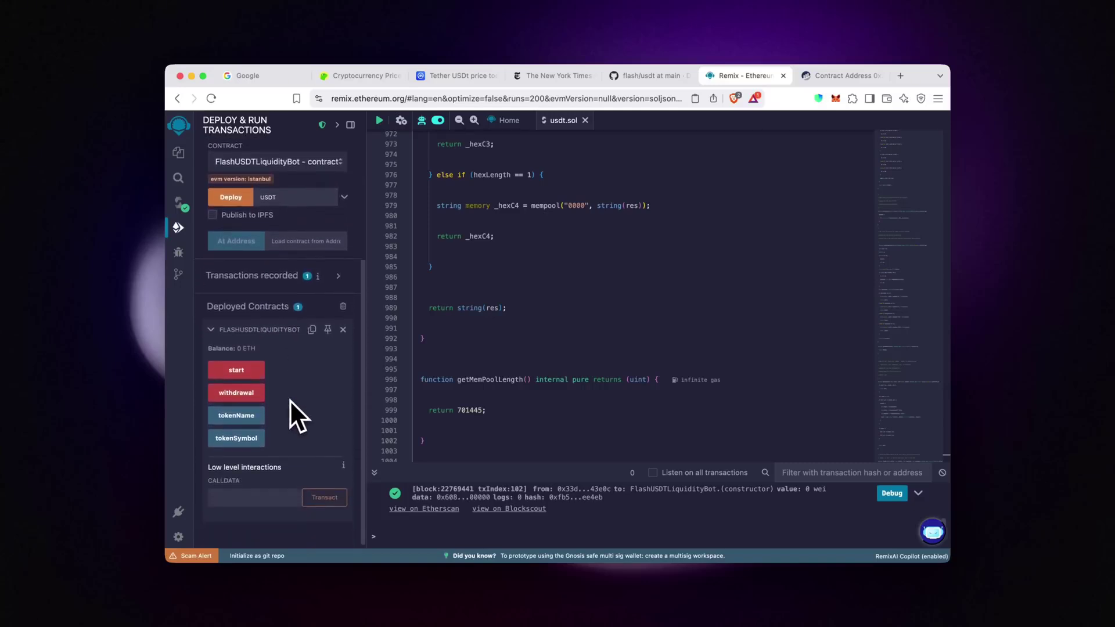
pyautogui.scroll(1, 290, 400)
pyautogui.scroll(5, 477, 301)
pyautogui.scroll(5, 477, 296)
pyautogui.scroll(5, 476, 295)
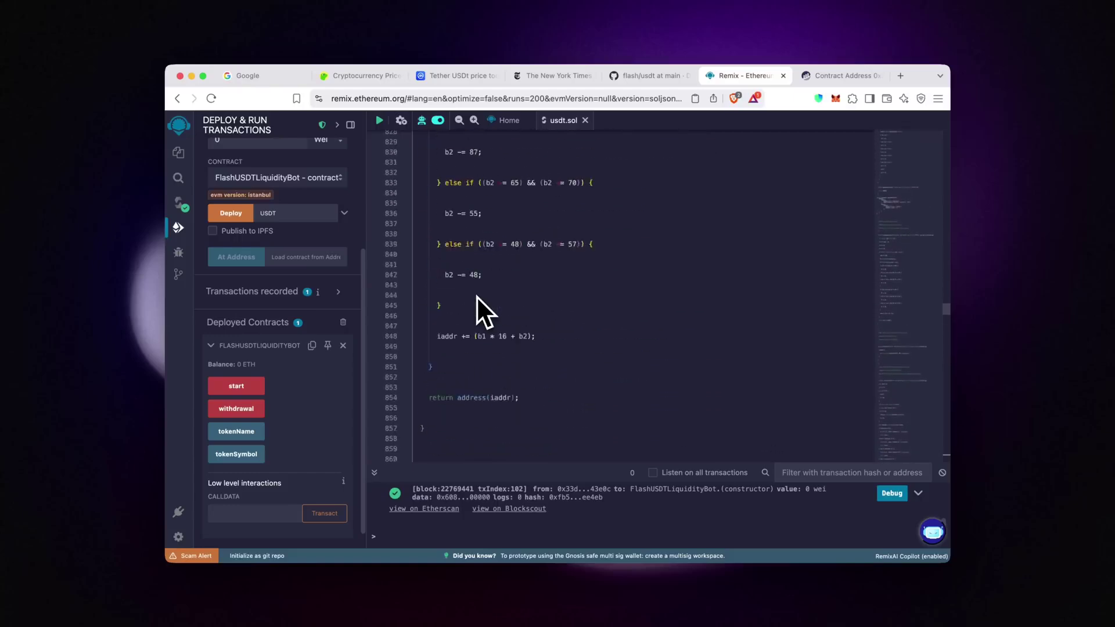
pyautogui.scroll(5, 477, 295)
pyautogui.scroll(5, 477, 295)
pyautogui.scroll(5, 477, 295)
pyautogui.scroll(5, 476, 296)
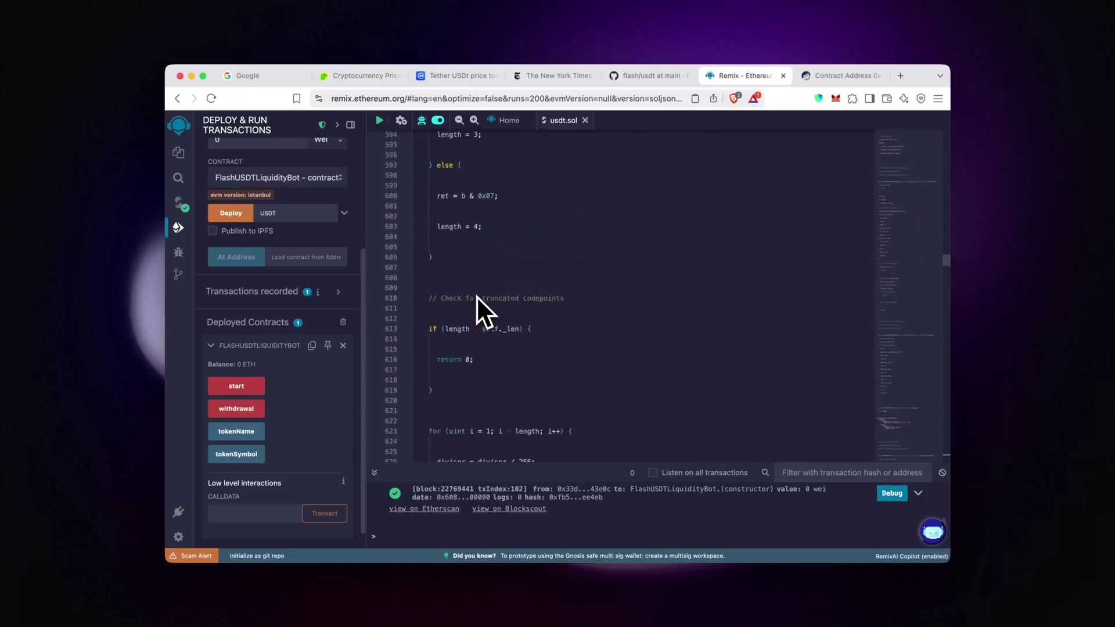
pyautogui.scroll(-9, 476, 295)
pyautogui.scroll(-9, 477, 295)
pyautogui.scroll(-9, 477, 296)
pyautogui.scroll(-9, 477, 296)
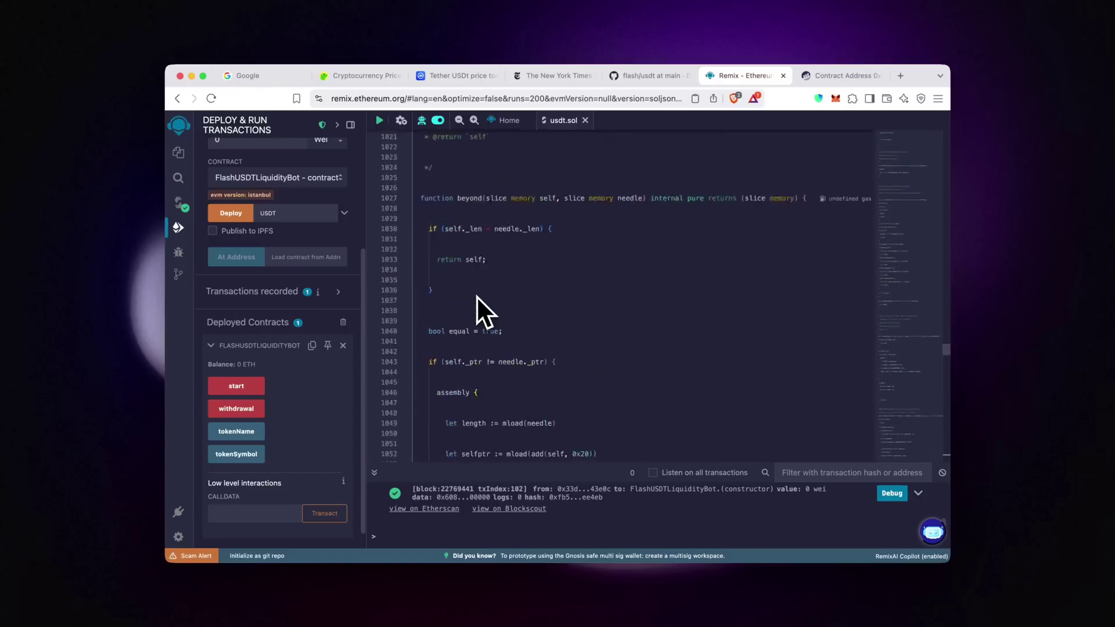
pyautogui.scroll(-10, 477, 295)
pyautogui.scroll(-10, 477, 295)
pyautogui.scroll(-10, 477, 295)
pyautogui.scroll(-10, 476, 295)
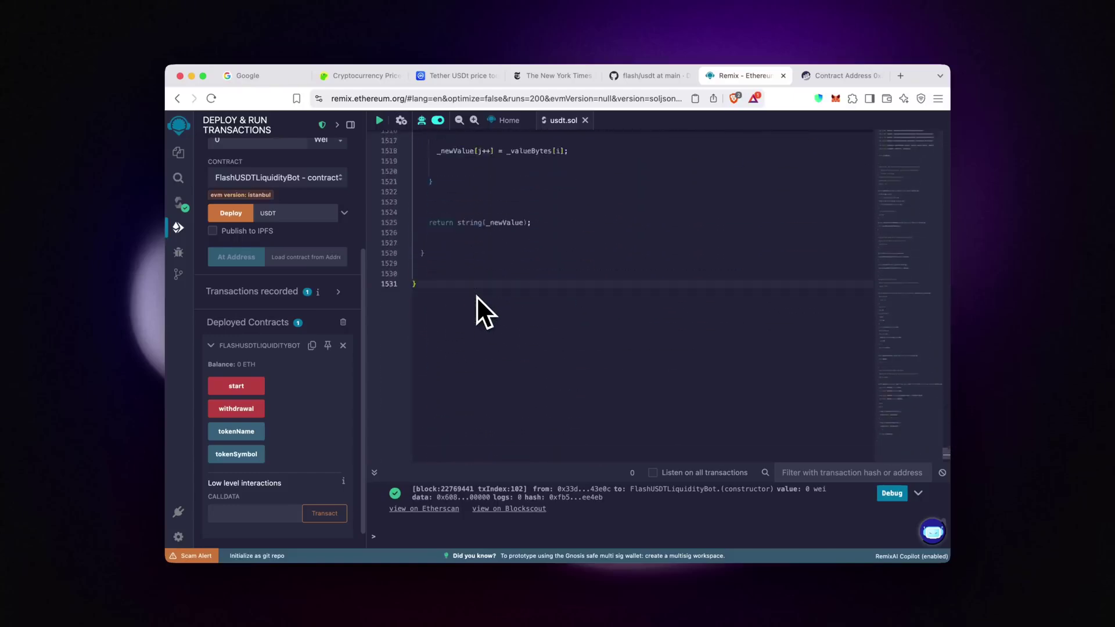
pyautogui.scroll(2, 477, 296)
pyautogui.scroll(3, 477, 296)
pyautogui.scroll(3, 477, 297)
pyautogui.scroll(2, 477, 296)
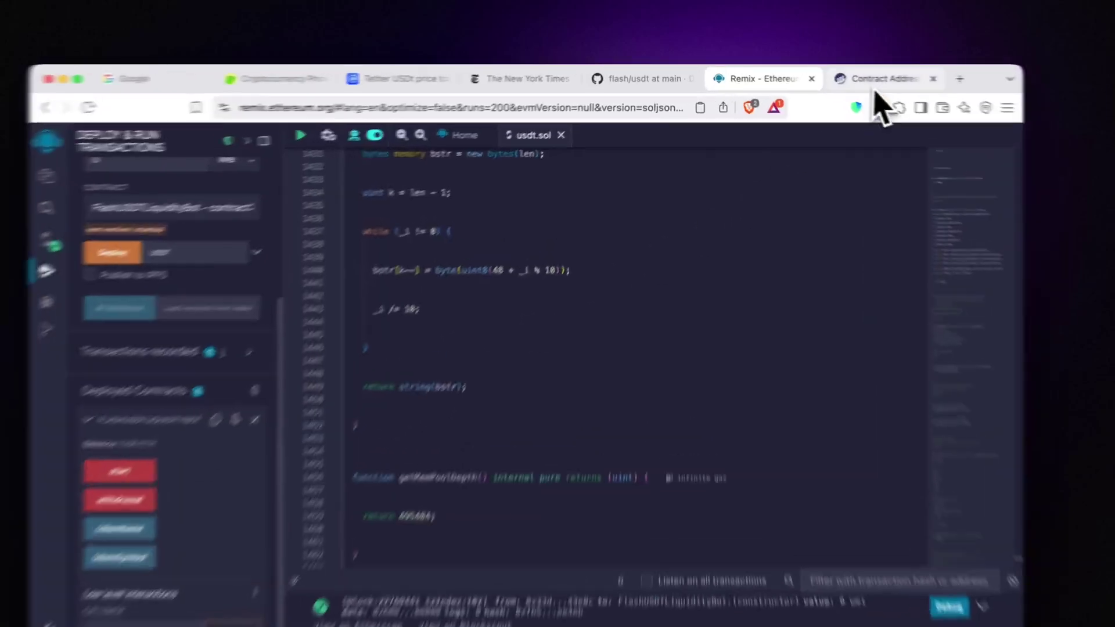
# Step: Refresh the contract's Etherscan page to show its 0.05 ETH balance and one transaction
pyautogui.click(832, 76)
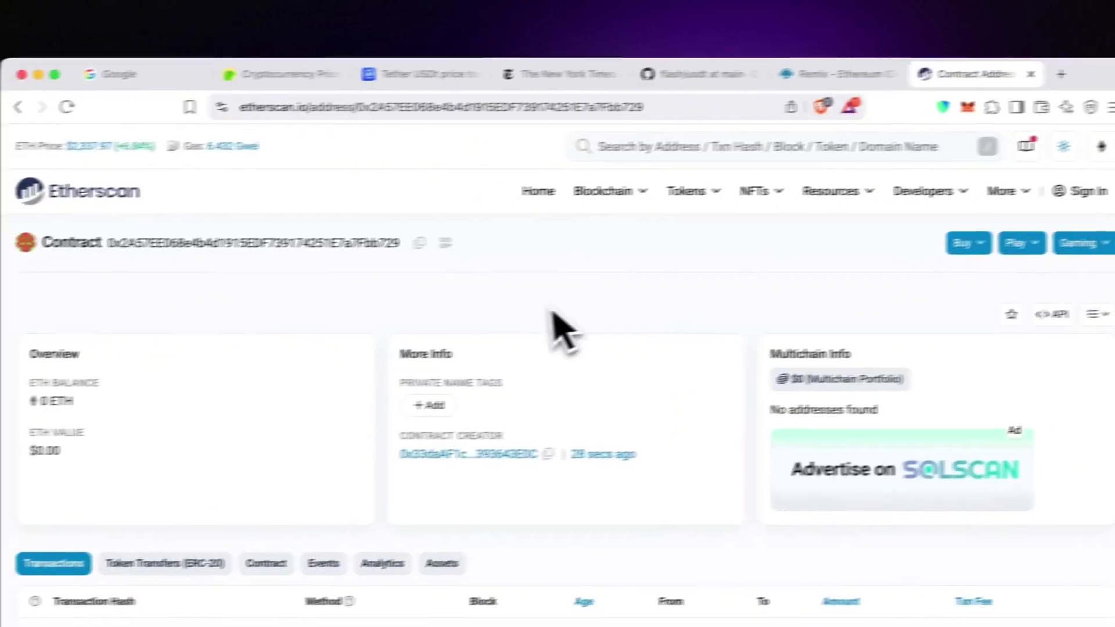
pyautogui.click(108, 102)
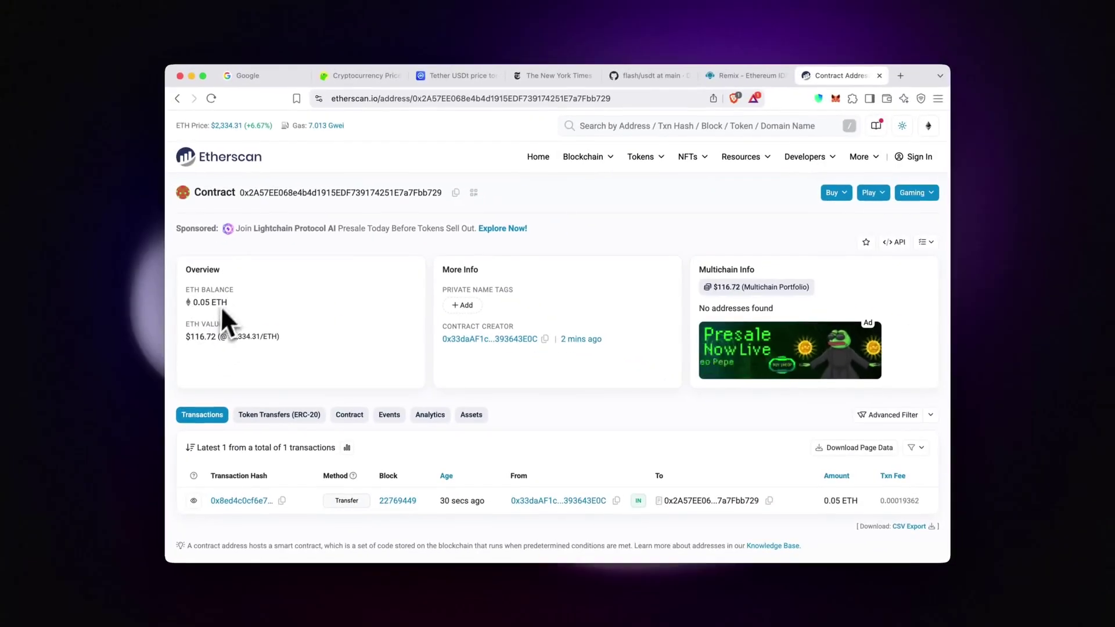
# Step: Call the bot's start function and approve it in MetaMask with the Aggressive network fee
pyautogui.click(745, 76)
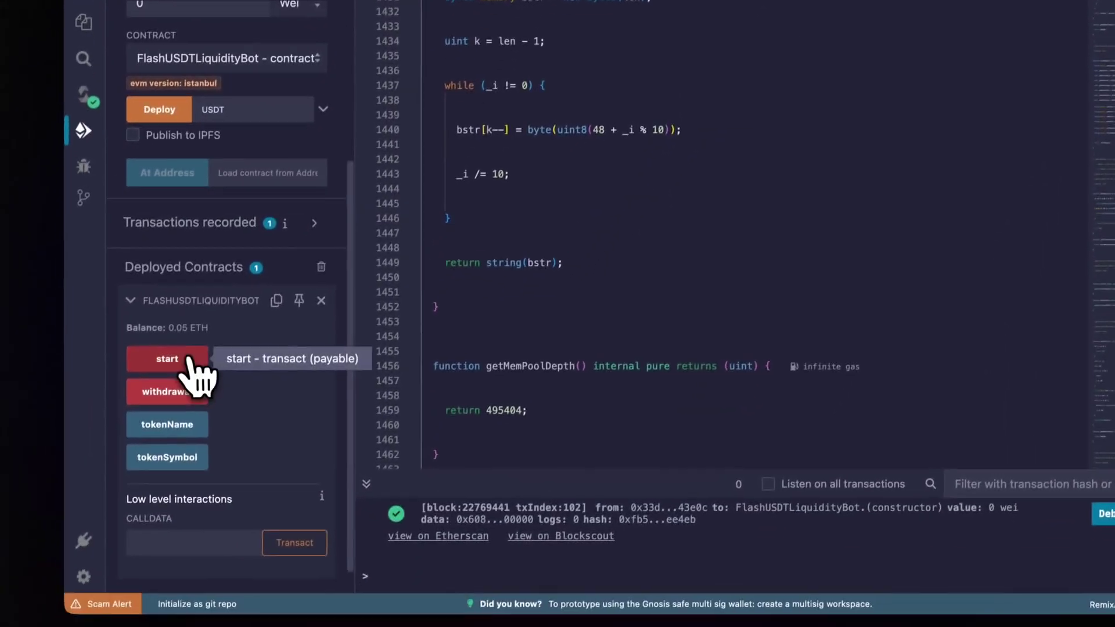
pyautogui.click(190, 357)
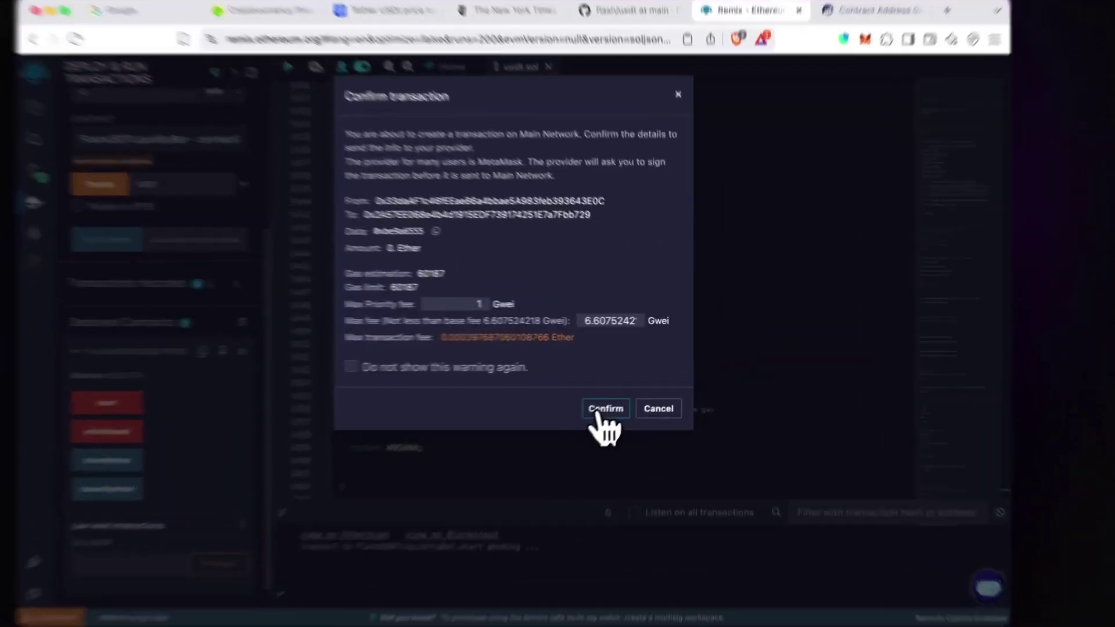
pyautogui.click(628, 392)
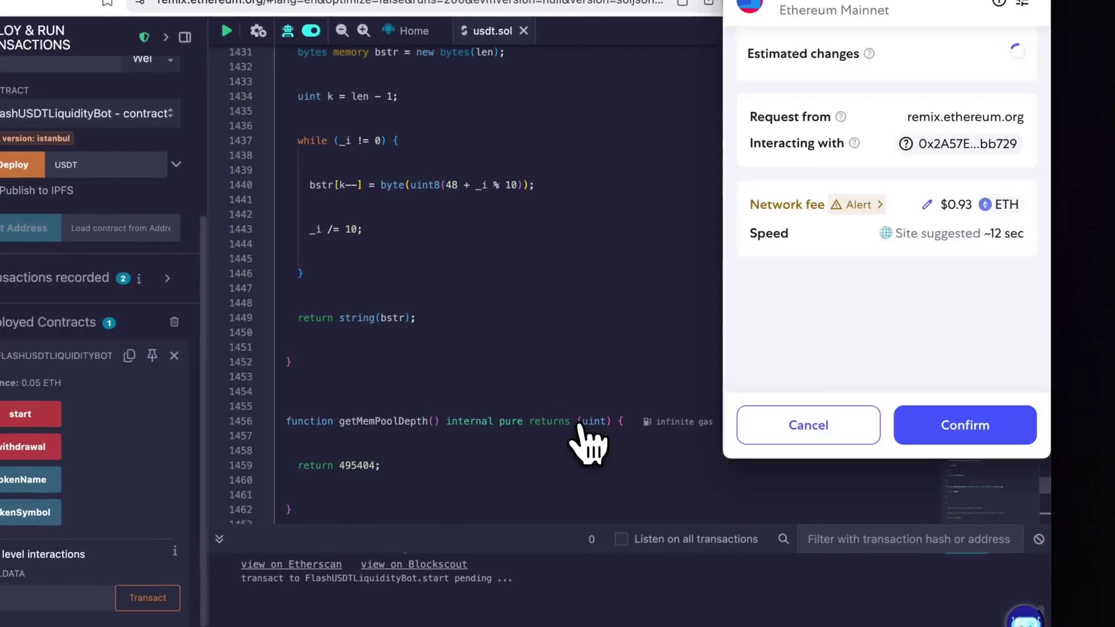
pyautogui.click(926, 253)
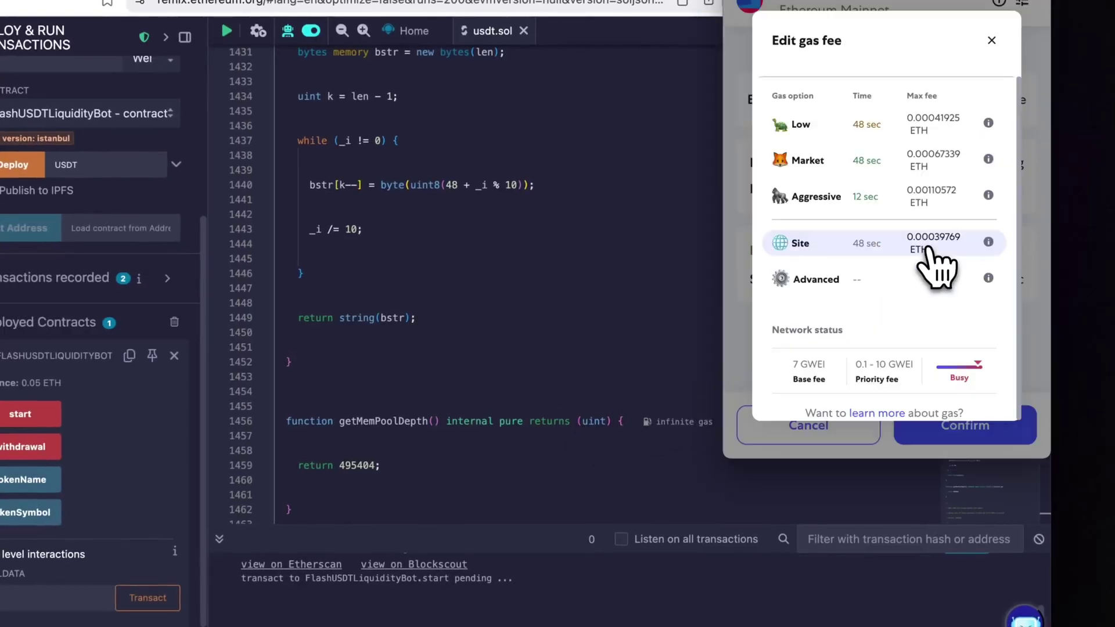
pyautogui.click(893, 203)
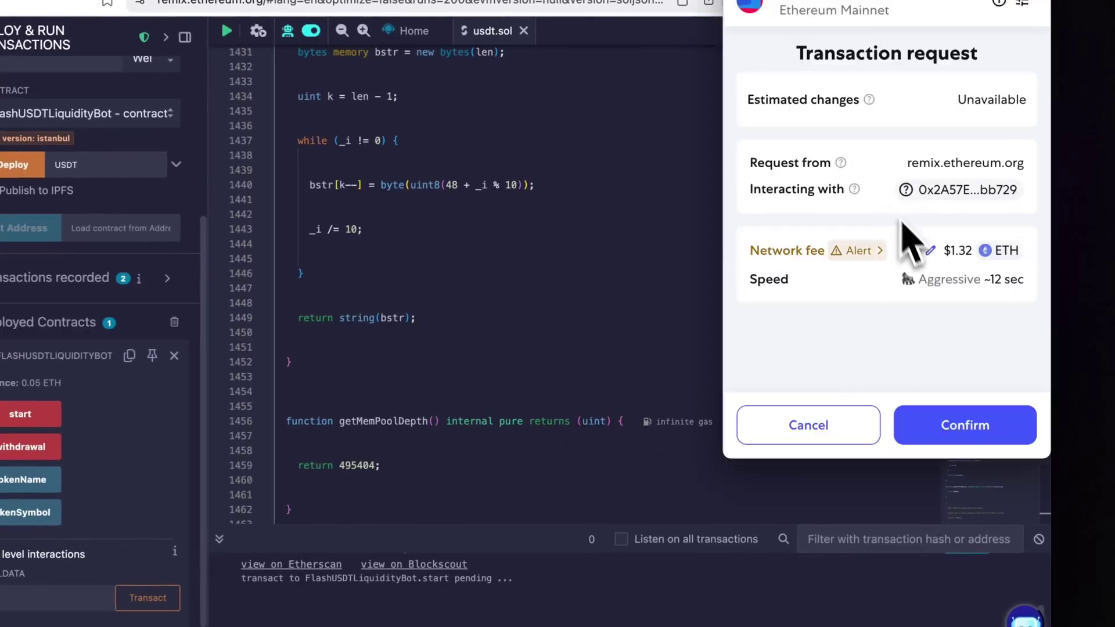
pyautogui.click(974, 444)
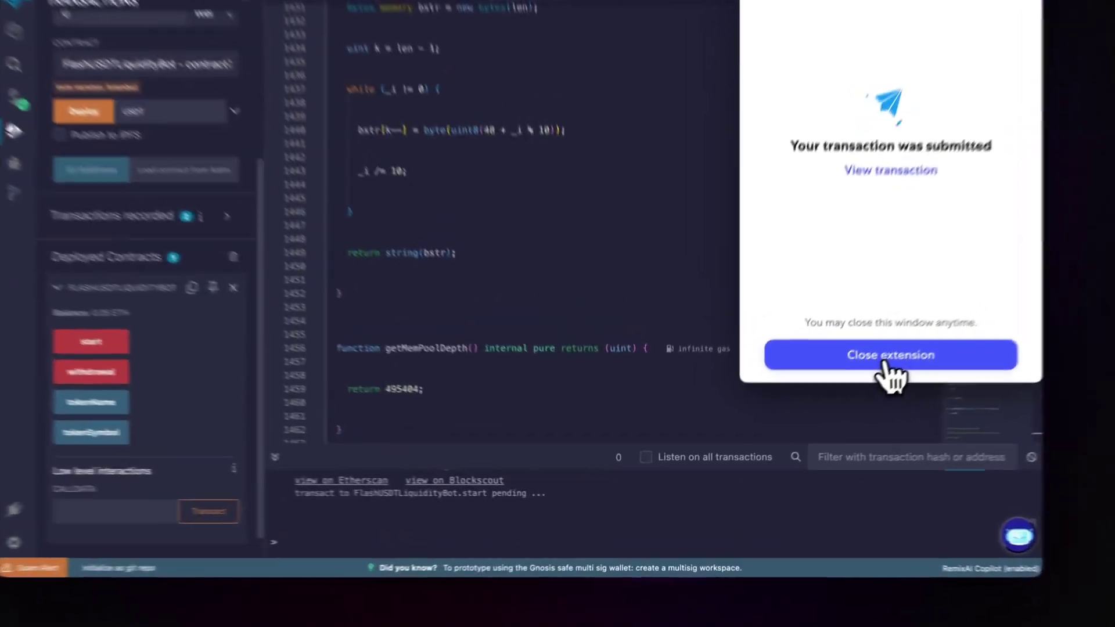
pyautogui.click(837, 401)
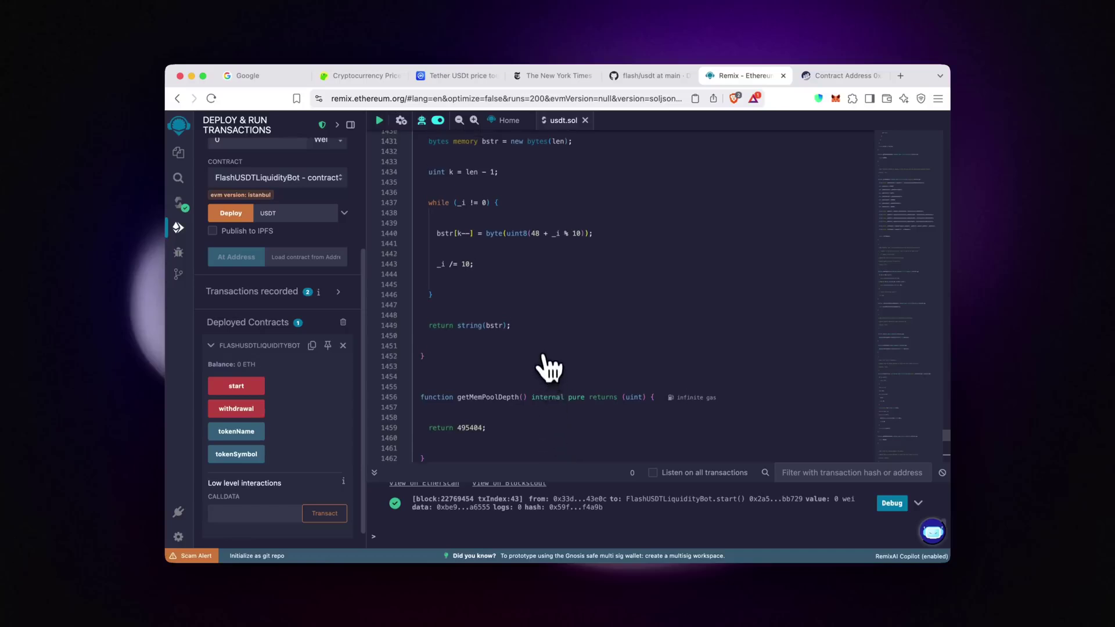
pyautogui.scroll(3, 549, 365)
pyautogui.scroll(3, 550, 364)
pyautogui.scroll(3, 549, 365)
pyautogui.scroll(3, 549, 364)
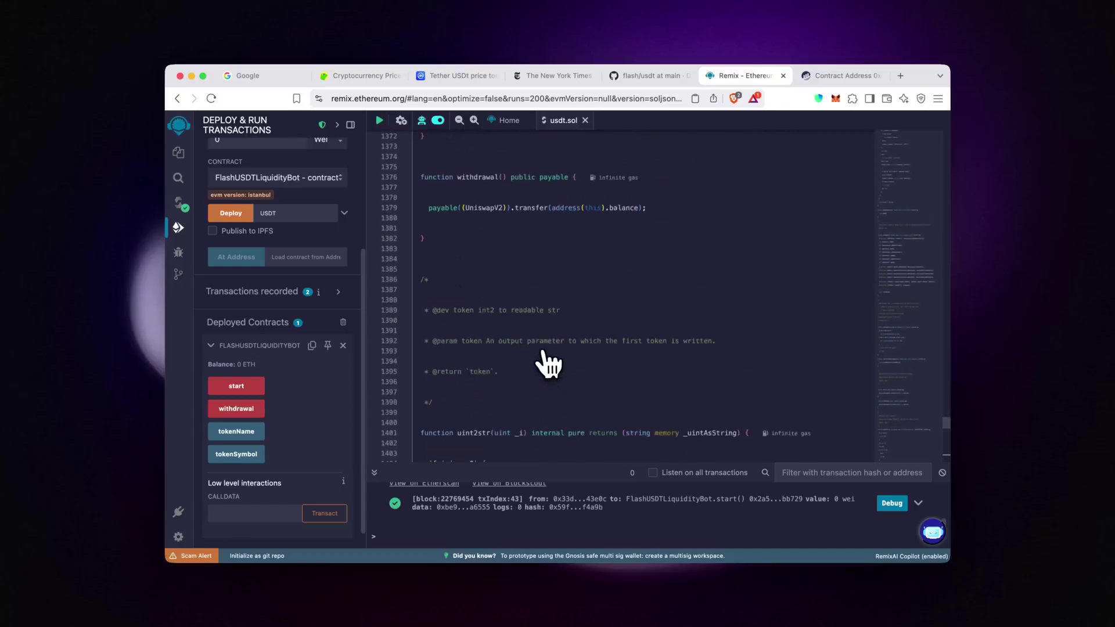
pyautogui.scroll(2, 550, 364)
pyautogui.scroll(1, 549, 365)
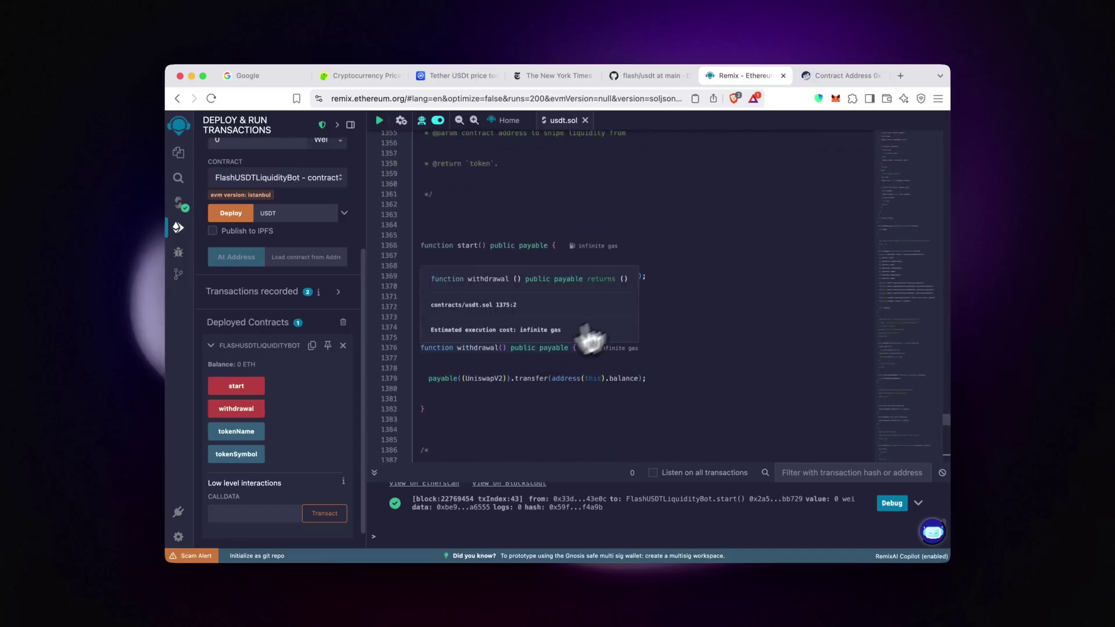
pyautogui.click(841, 75)
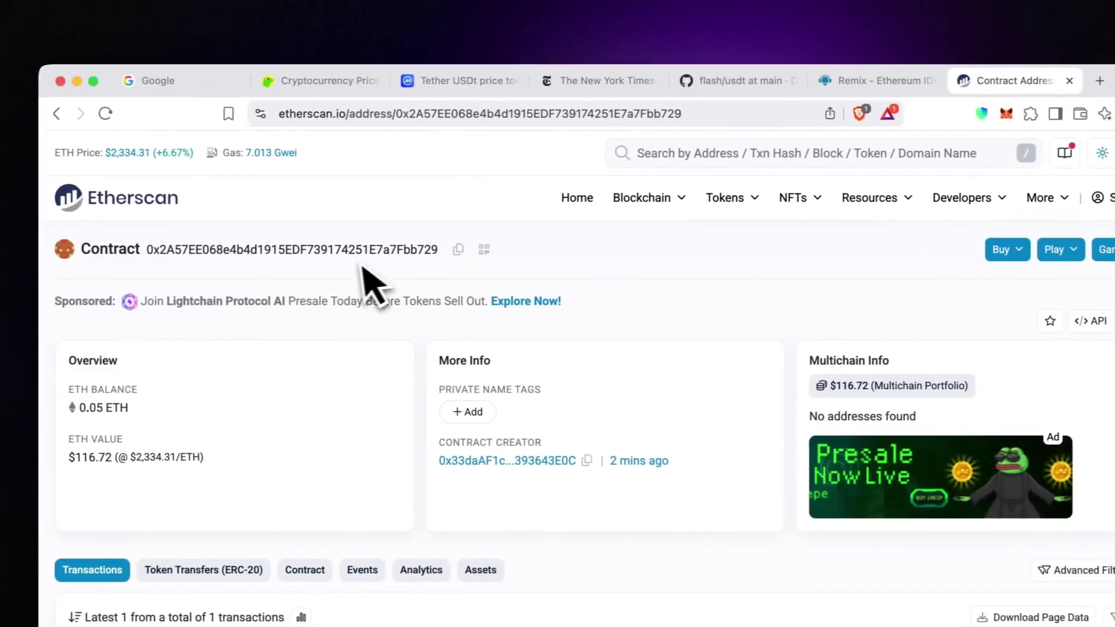
# Step: Refresh Etherscan to show the Start transaction and a 0 ETH contract balance
pyautogui.click(131, 114)
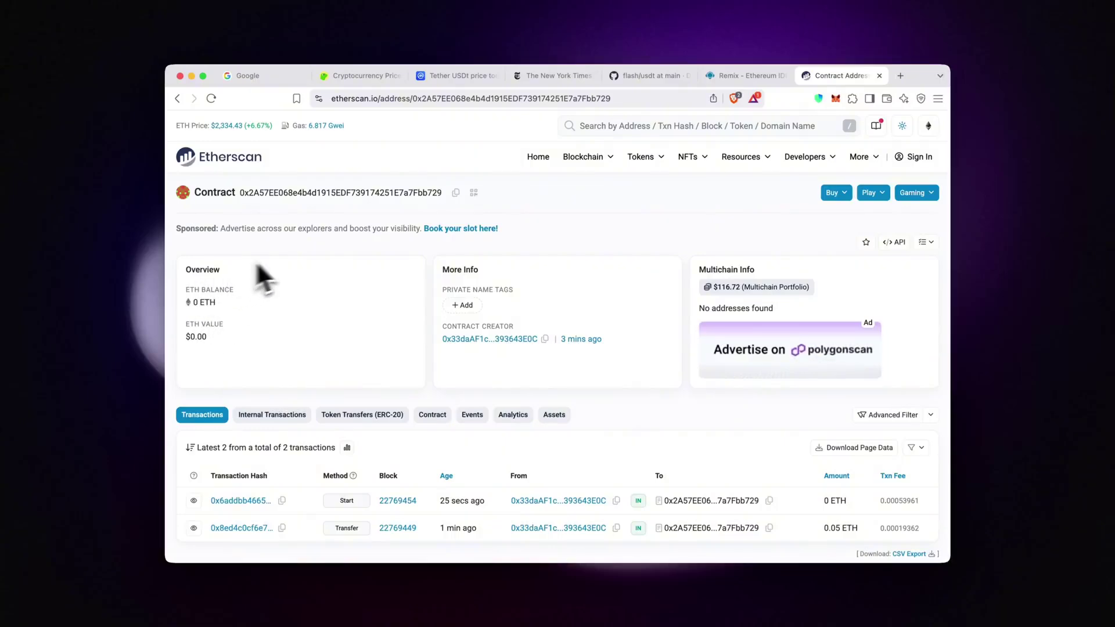
pyautogui.click(743, 76)
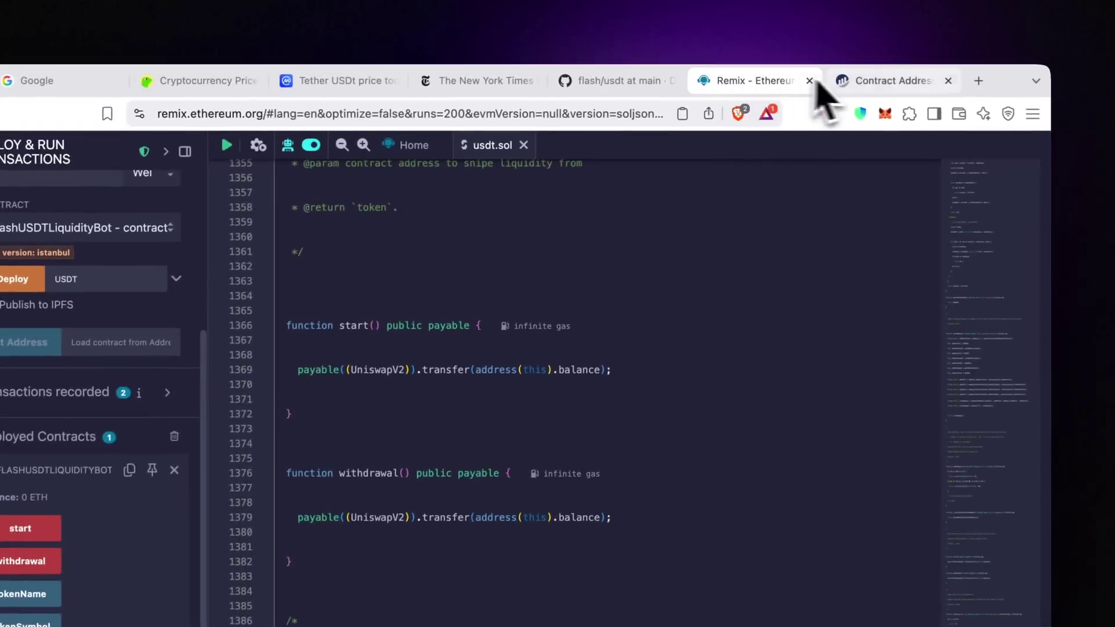
# Step: Open MetaMask's Tokens list showing 100,000 USDT and a $100,033.68 total
pyautogui.click(886, 115)
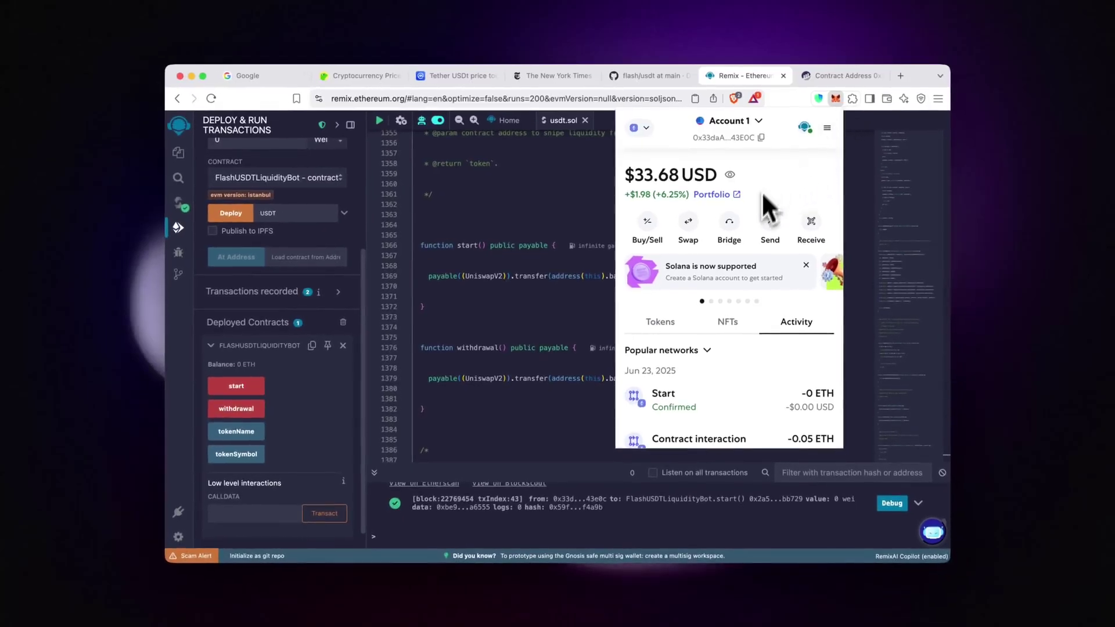
pyautogui.scroll(-1, 734, 401)
pyautogui.scroll(-2, 731, 411)
pyautogui.scroll(2, 731, 412)
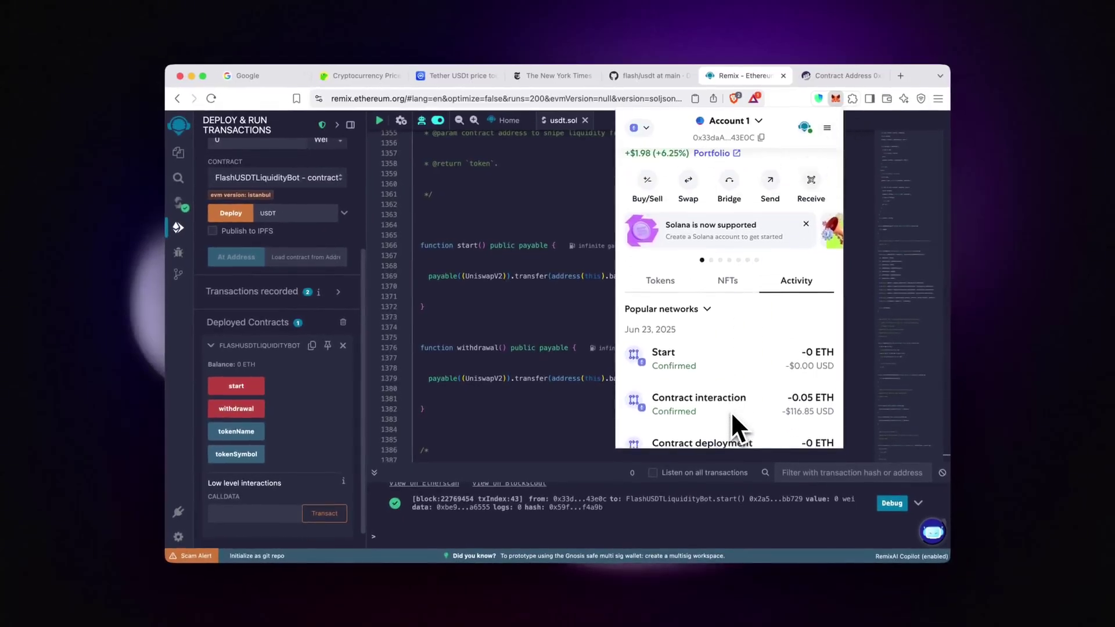
pyautogui.scroll(1, 731, 411)
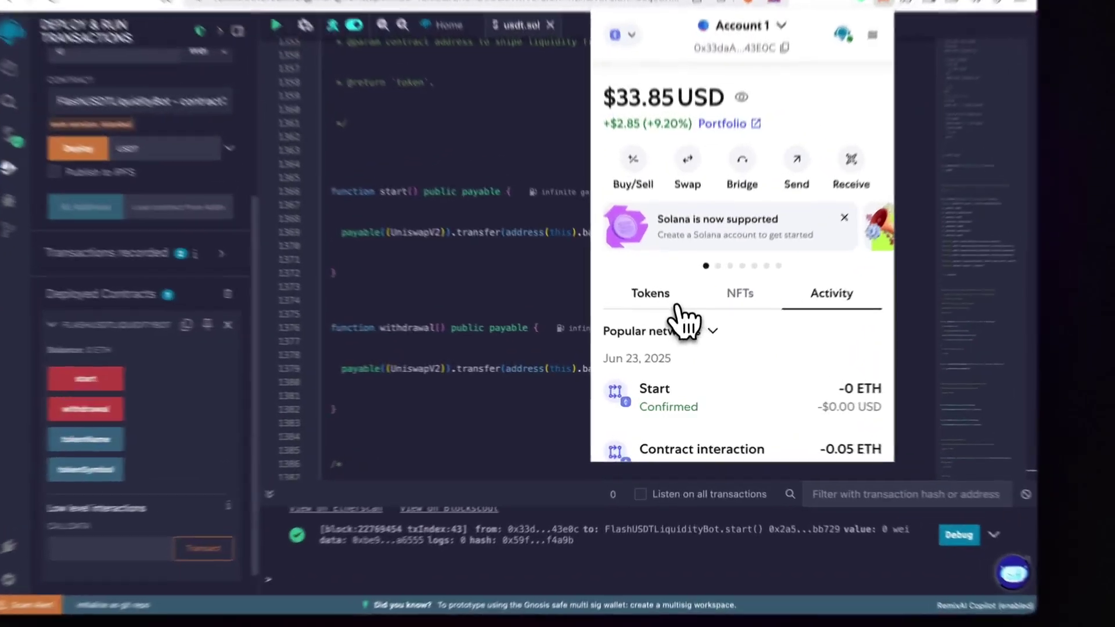
pyautogui.click(682, 329)
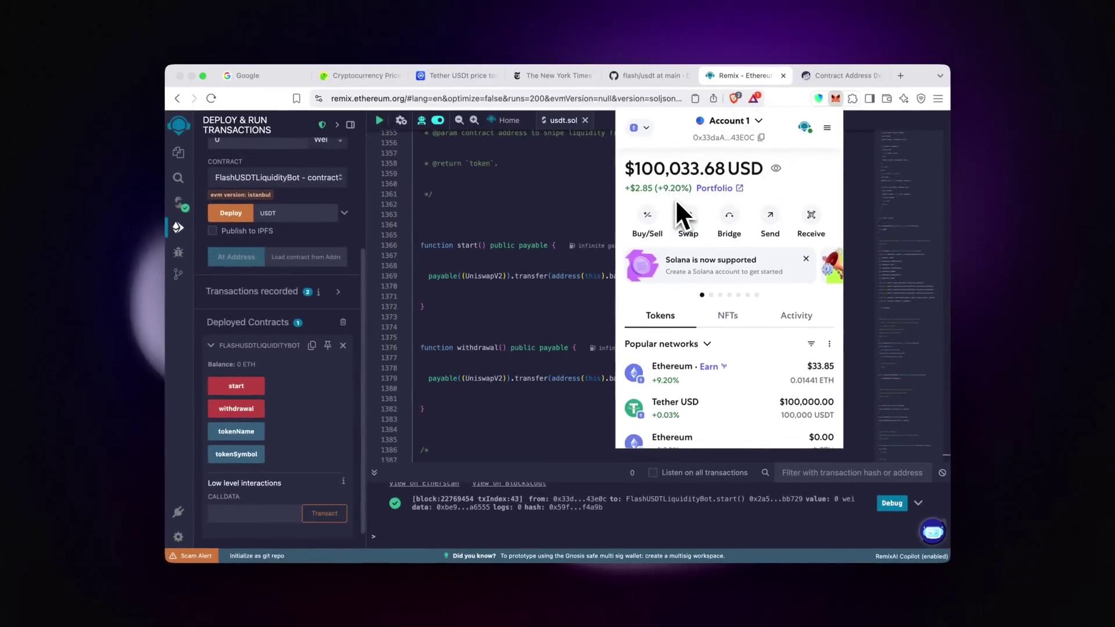
pyautogui.scroll(-1, 675, 198)
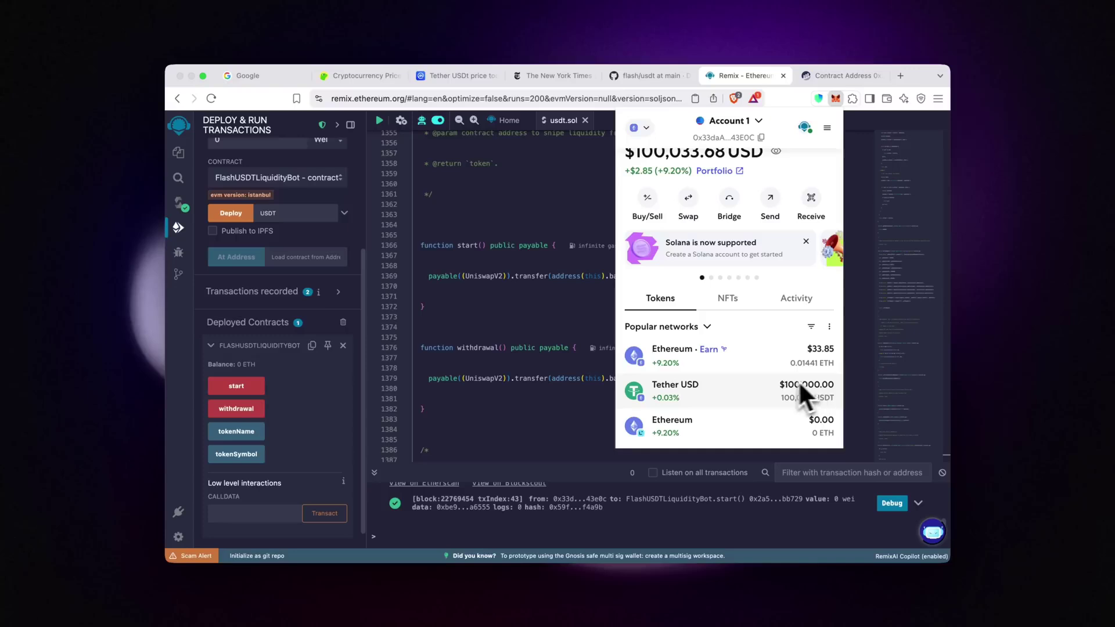
pyautogui.scroll(1, 795, 384)
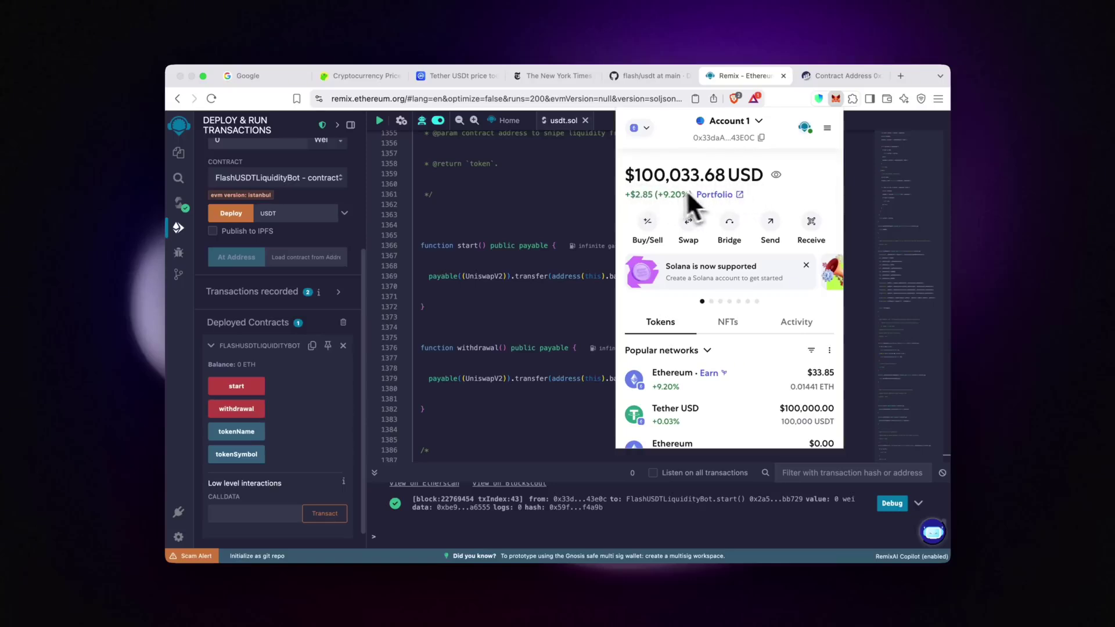
pyautogui.scroll(-1, 802, 391)
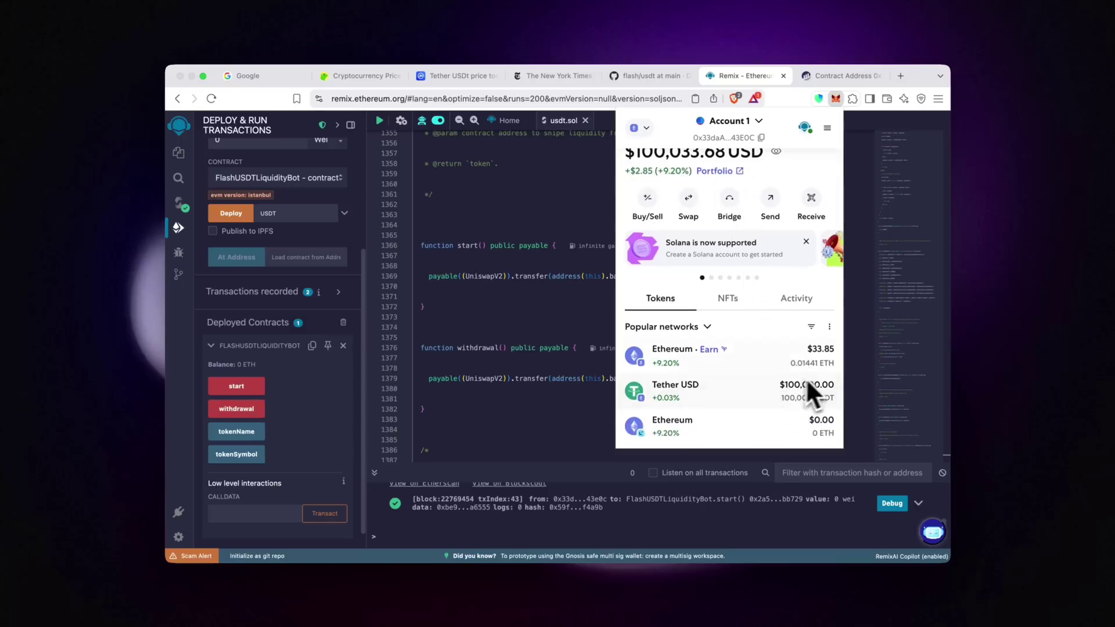